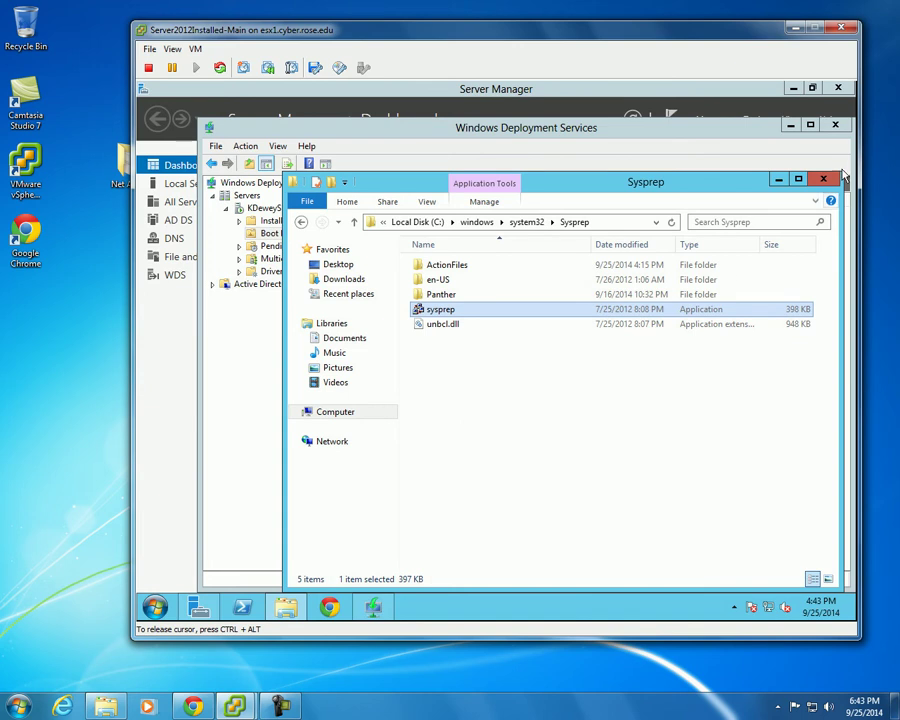
# Close the Sysprep folder window and the Windows Deployment Services console
pyautogui.click(822, 179)
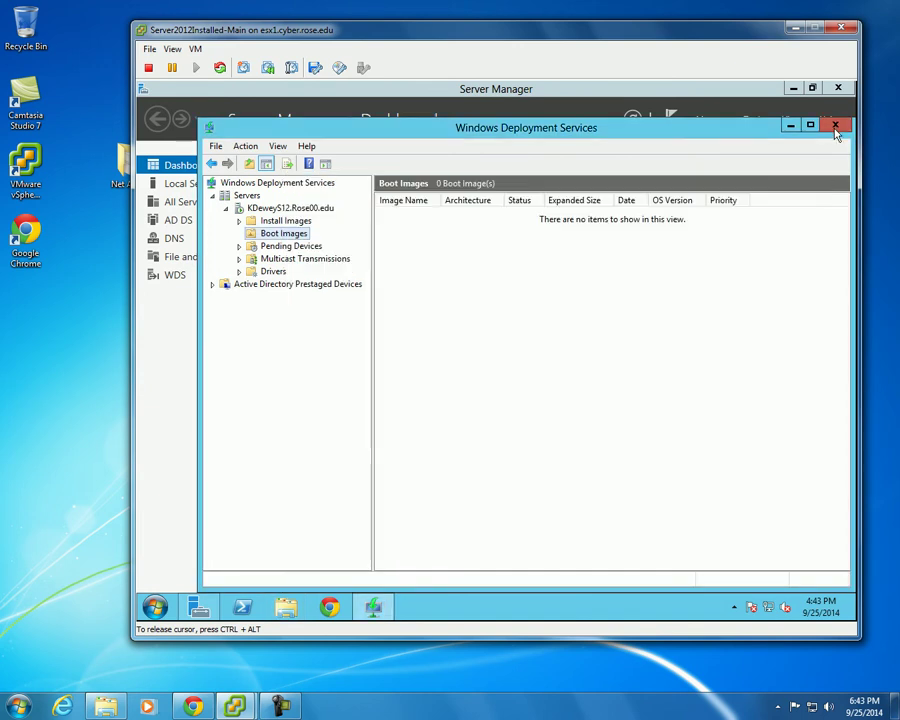
pyautogui.click(836, 133)
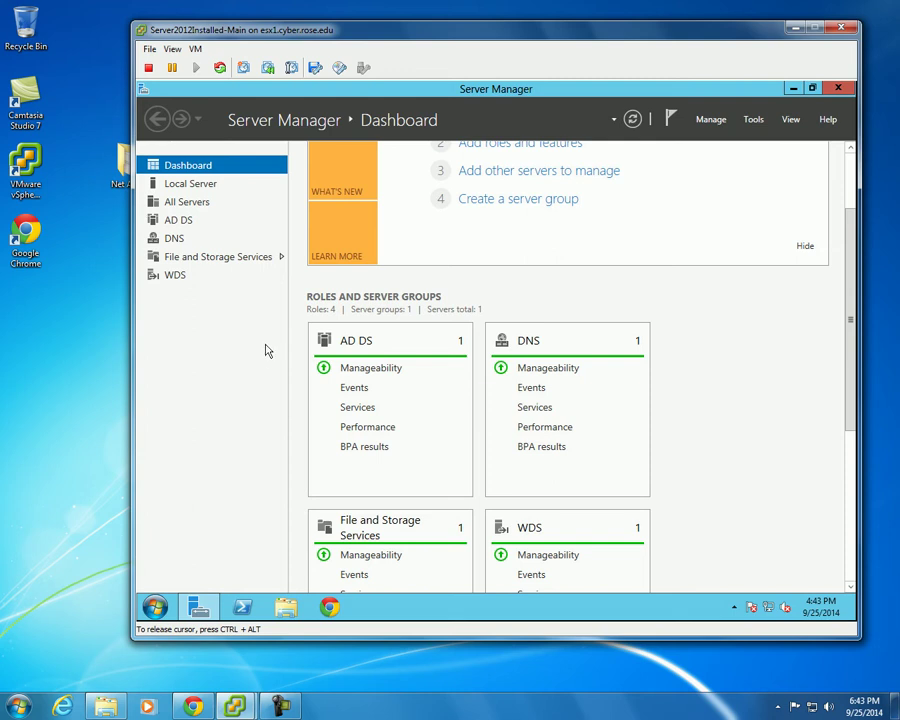
# Start adding roles and features with a role-based installation on the default server, advancing to the server roles selection
pyautogui.scroll(1, 483, 275)
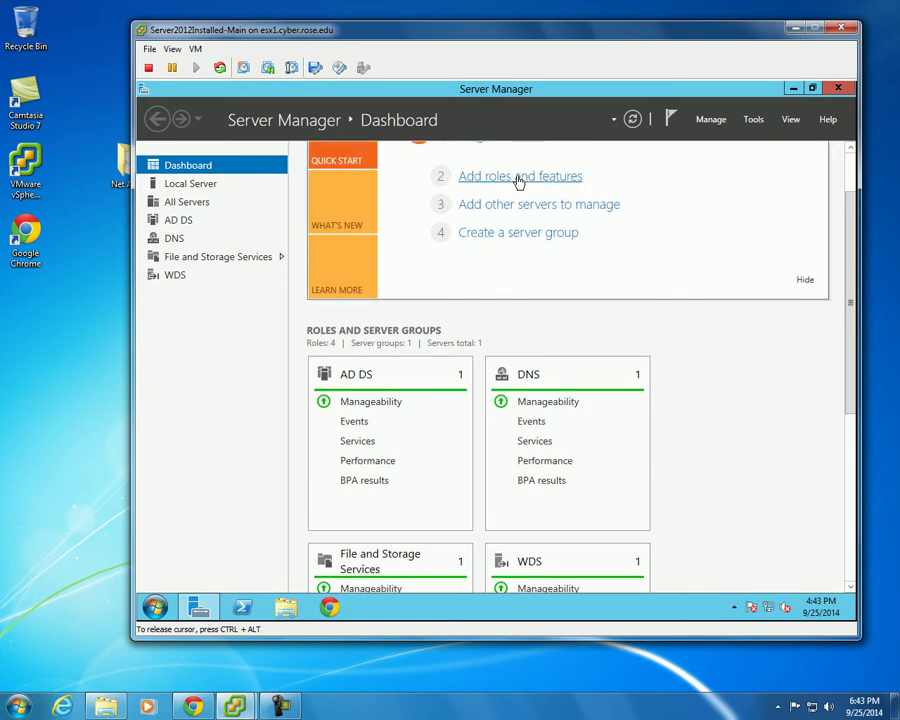
pyautogui.scroll(2, 518, 180)
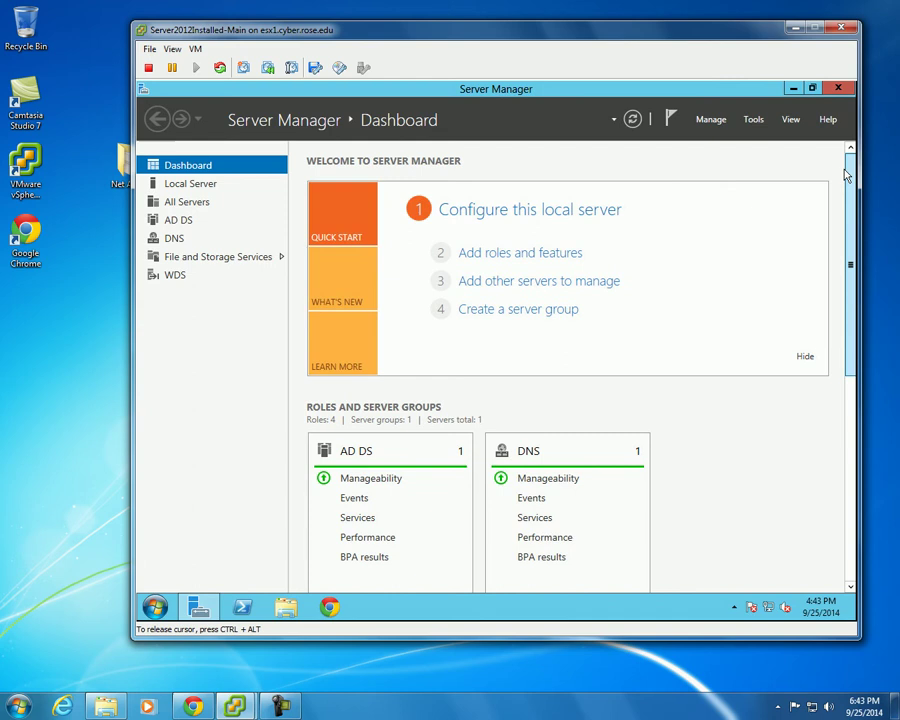
pyautogui.click(540, 254)
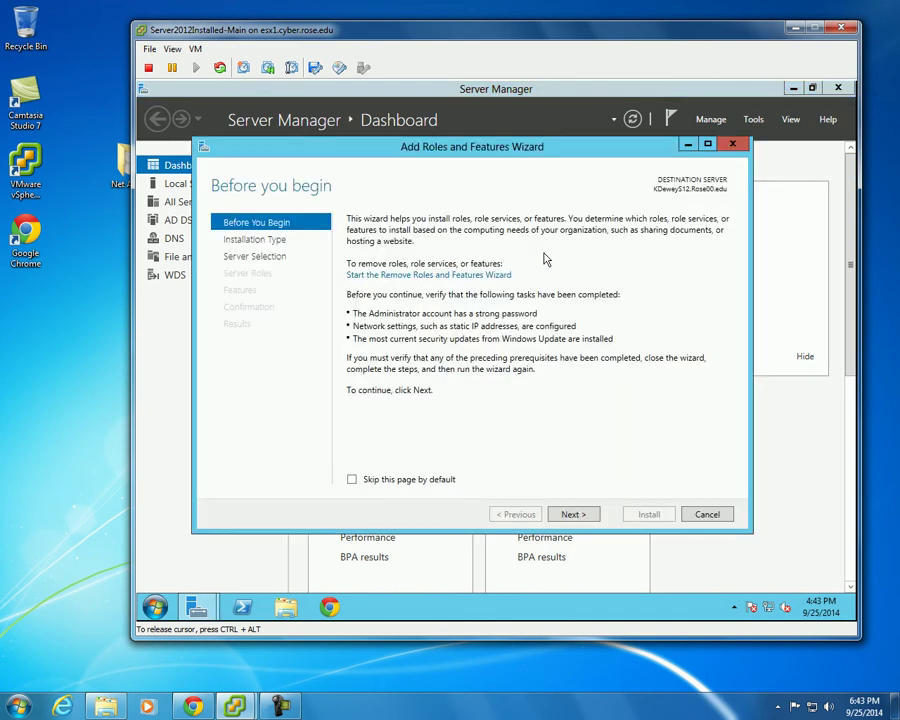
pyautogui.click(574, 515)
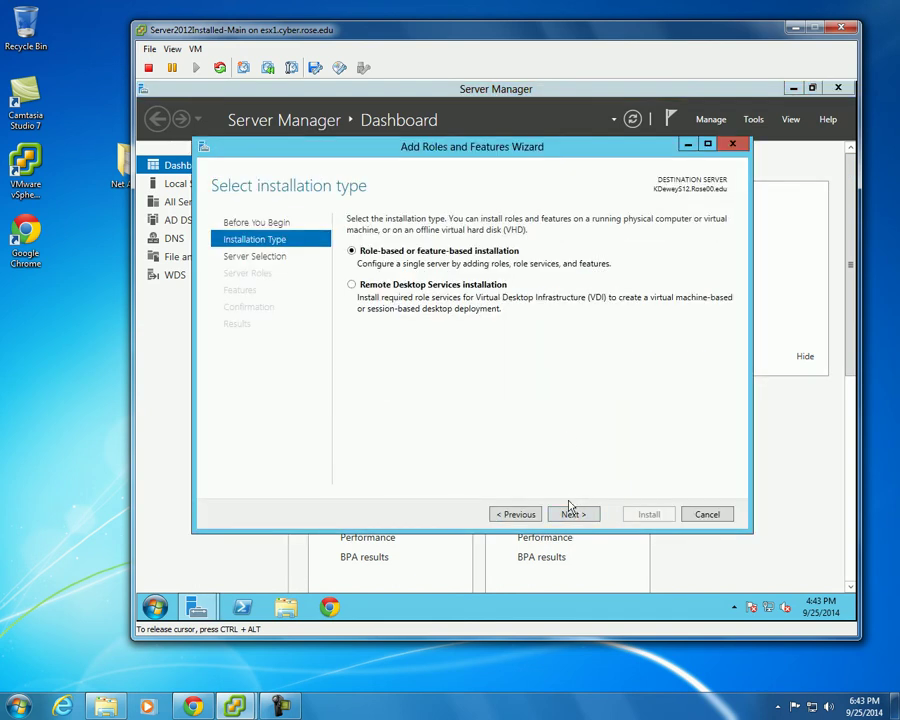
pyautogui.click(574, 515)
pyautogui.click(574, 515)
# Select the Windows Server Update Services role and add its required features, including the management tools
pyautogui.scroll(-2, 460, 418)
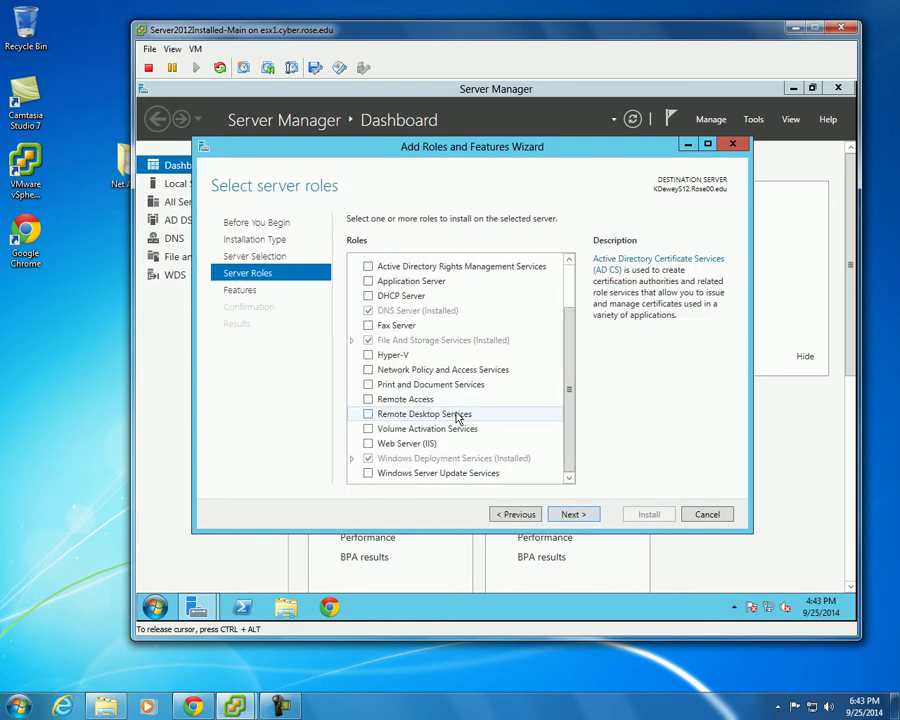
pyautogui.click(383, 476)
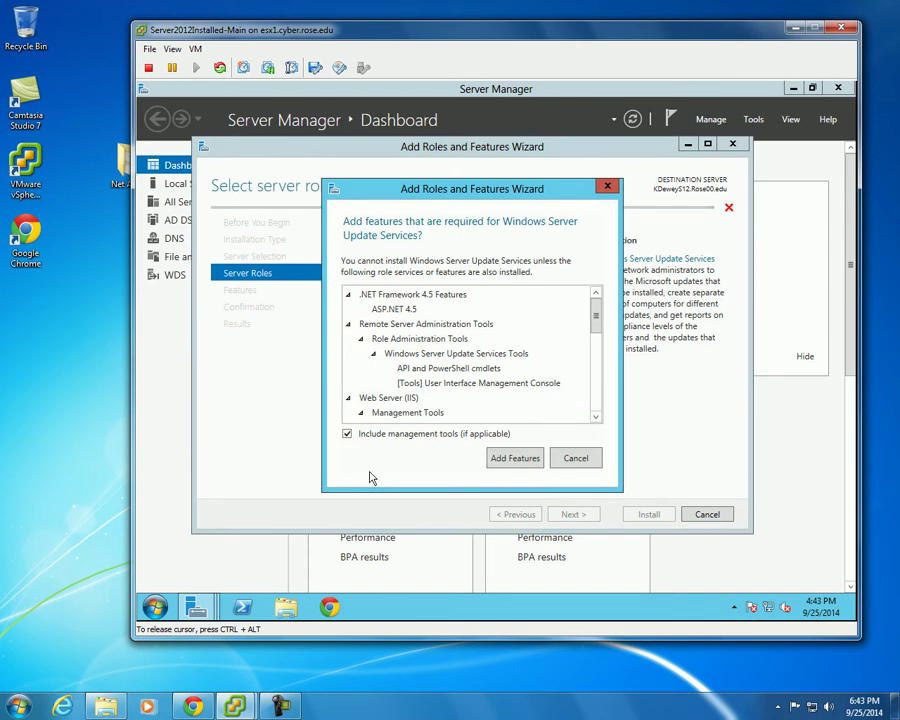
pyautogui.click(575, 458)
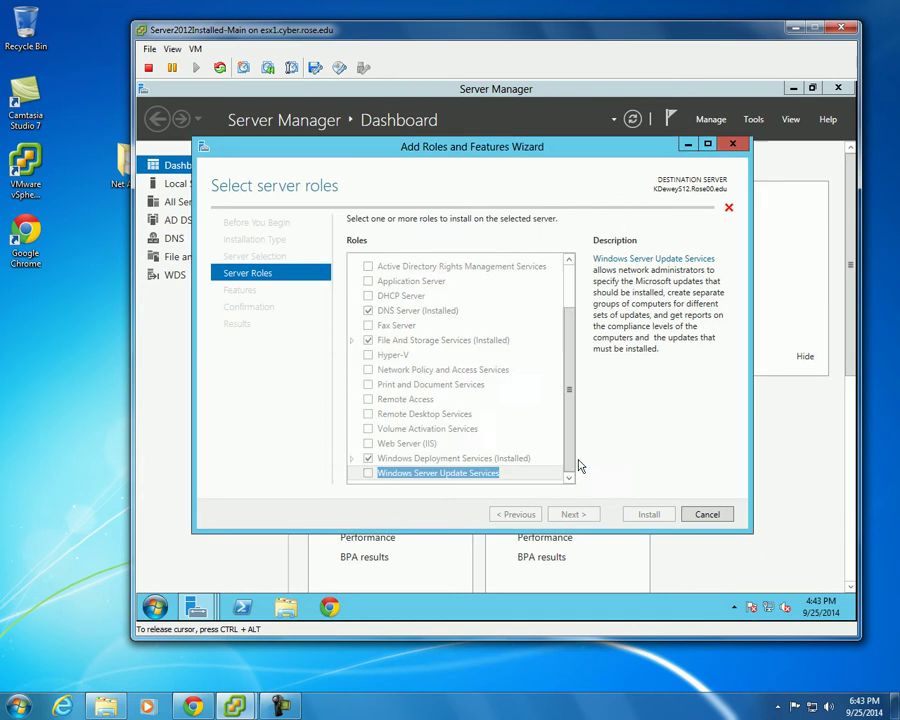
pyautogui.click(368, 473)
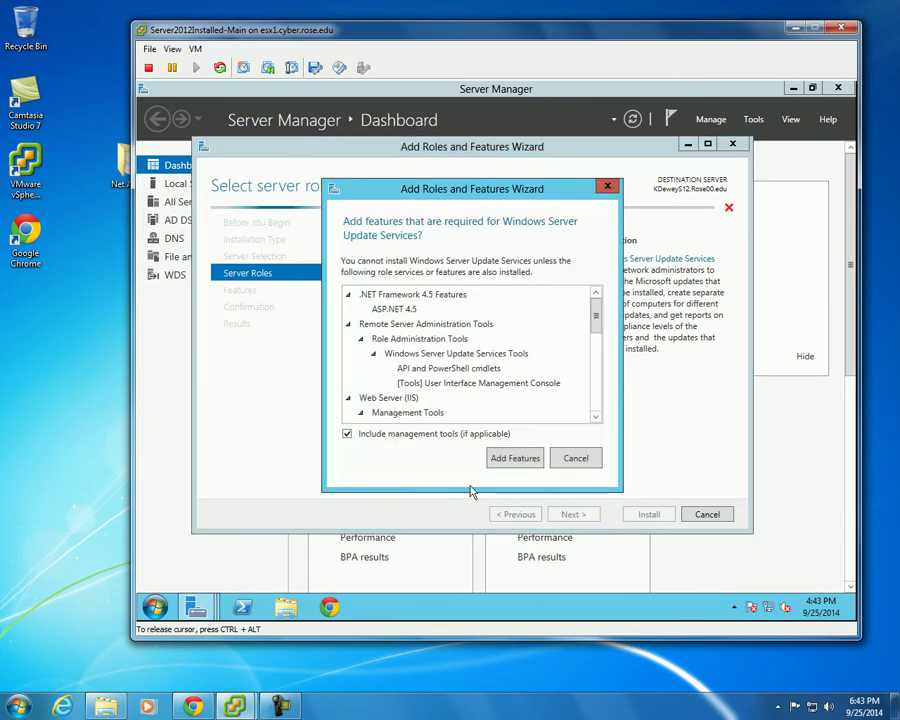
pyautogui.click(515, 458)
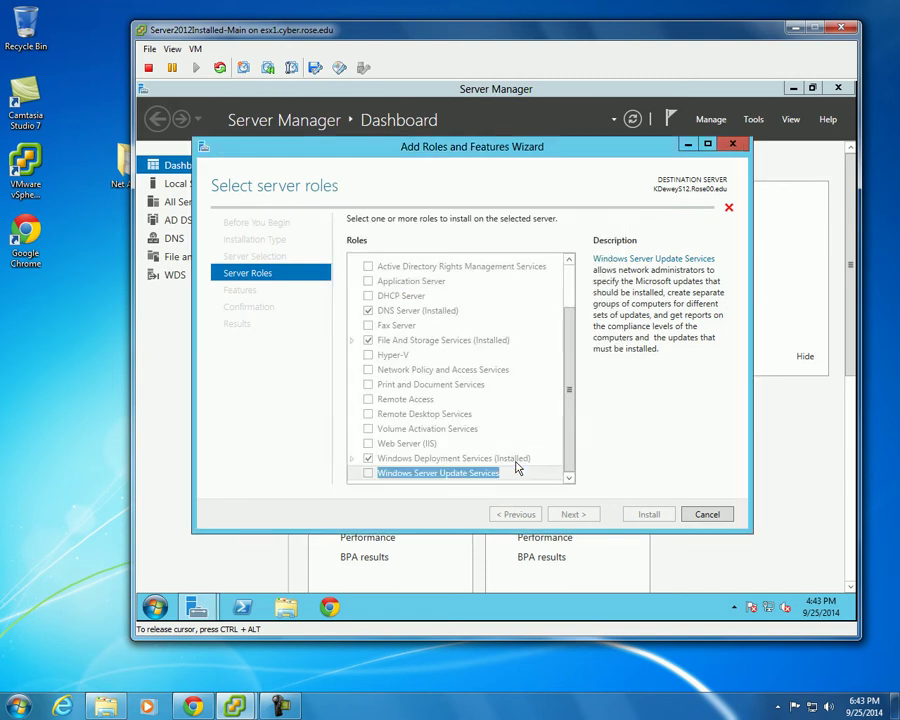
# Keep the default features and the WID Database and WSUS Services role services, continuing to the content location selection
pyautogui.click(587, 520)
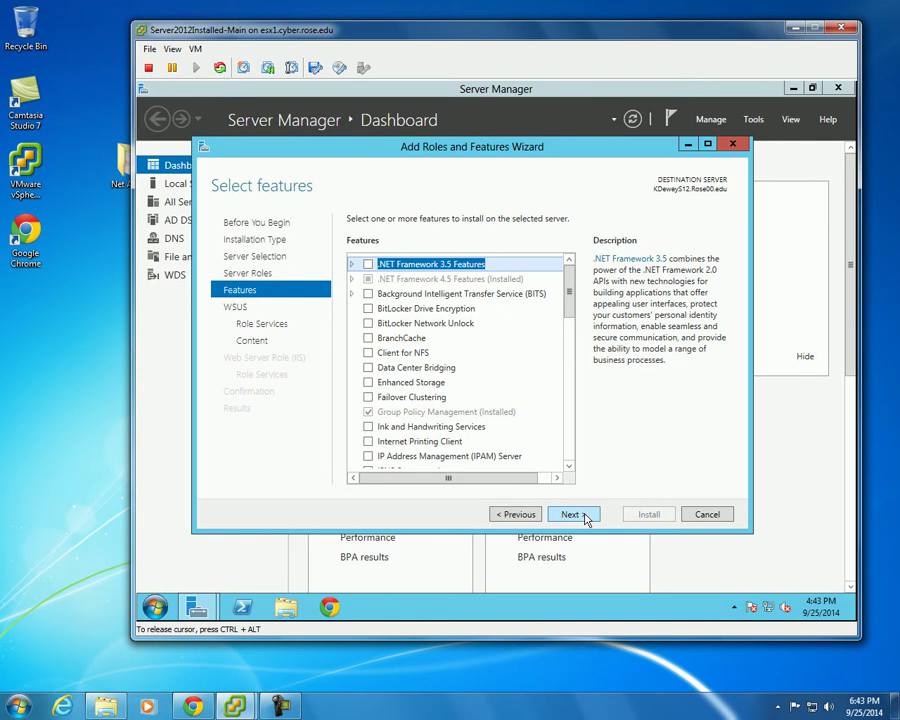
pyautogui.click(587, 519)
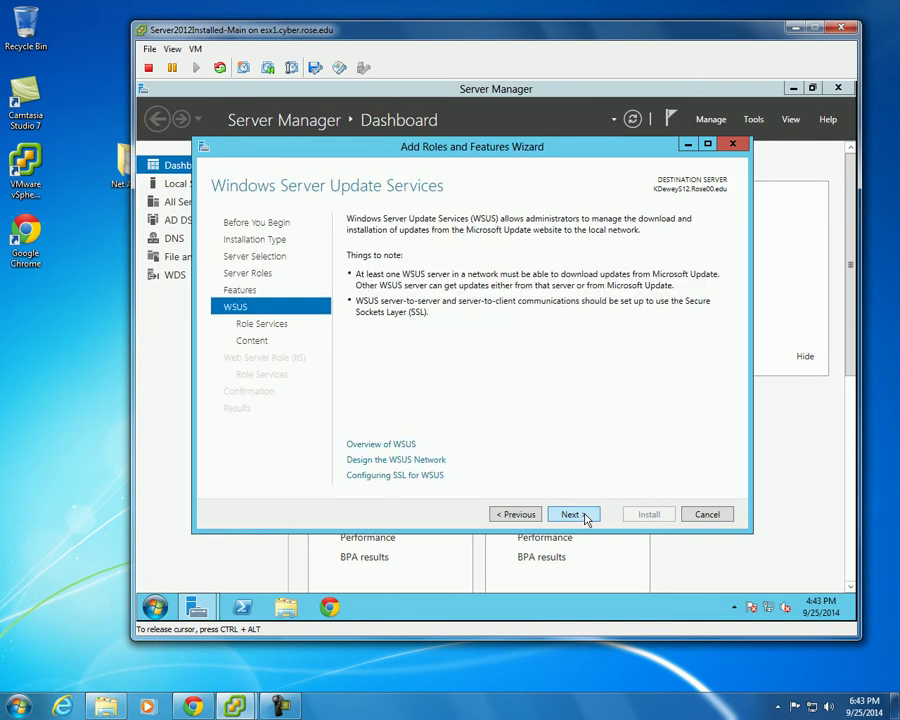
pyautogui.click(587, 519)
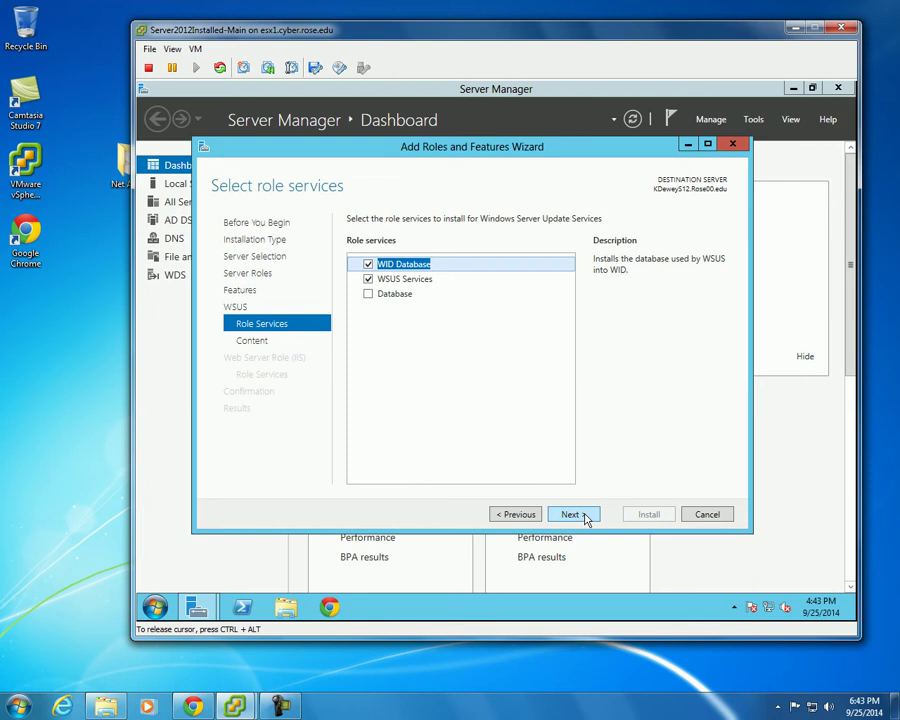
pyautogui.click(587, 519)
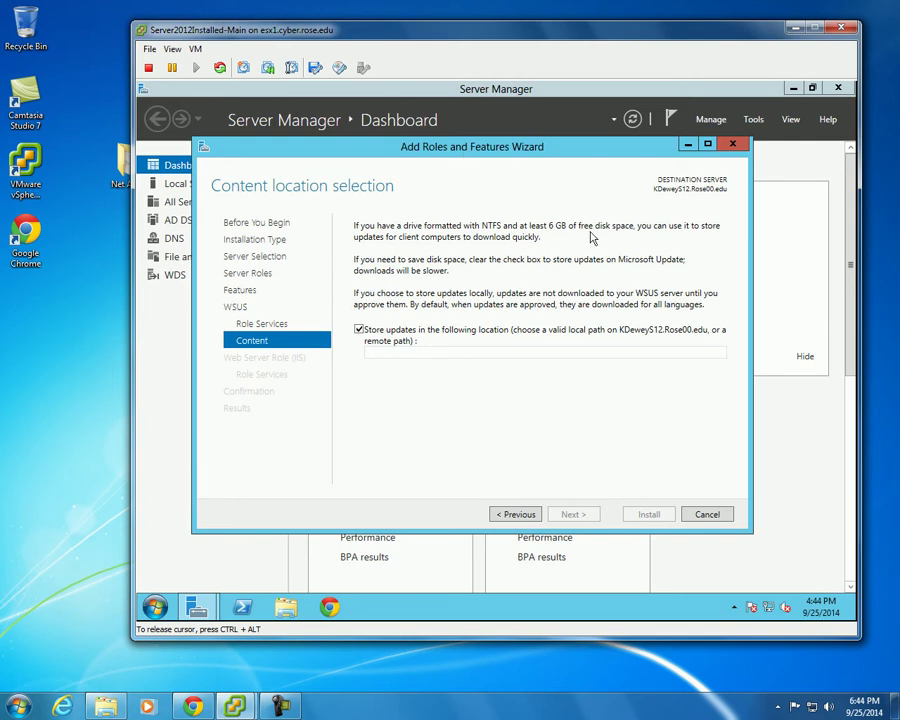
# Go back and try to add the Database role service alongside WID Database, then return to the content location selection
pyautogui.click(507, 516)
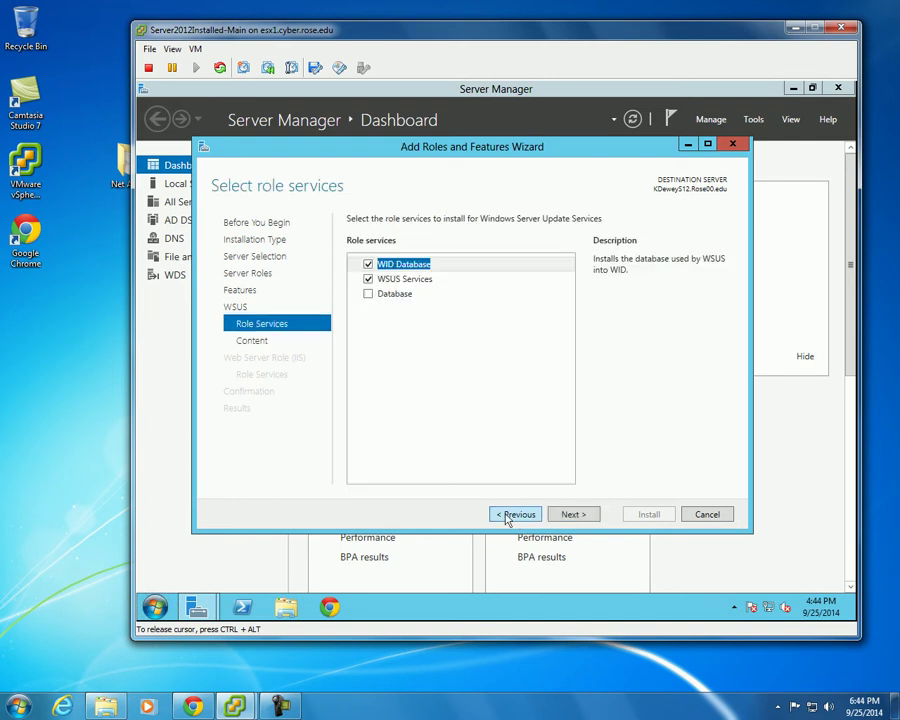
pyautogui.click(398, 294)
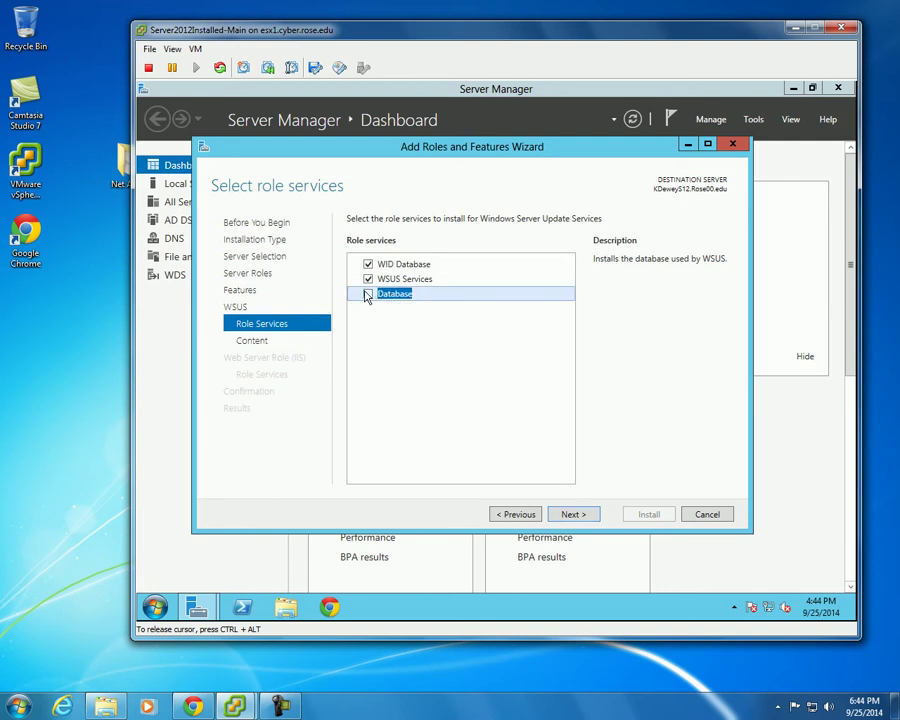
pyautogui.click(415, 265)
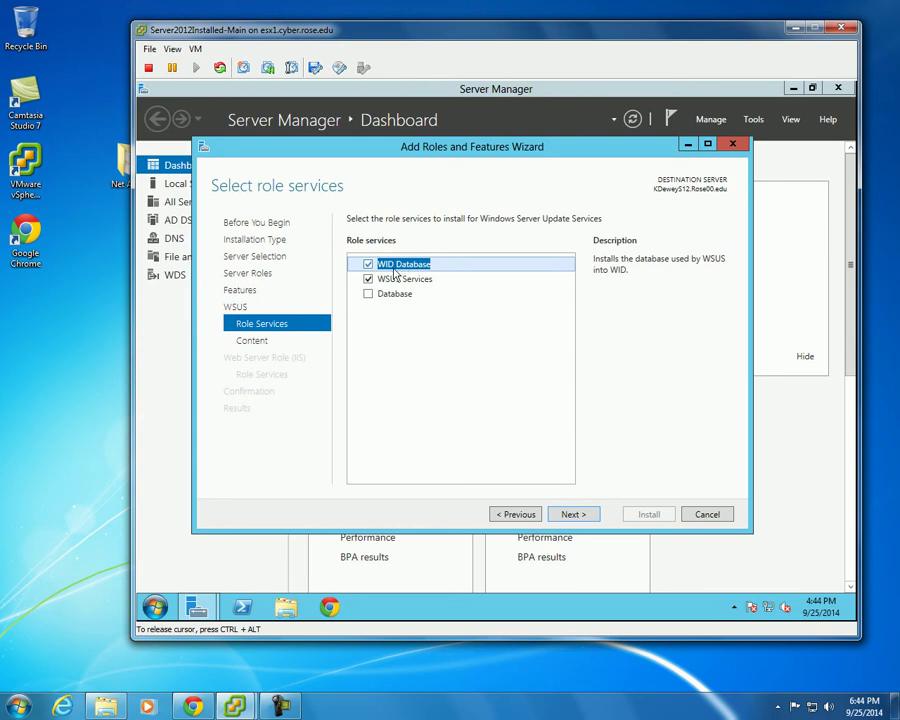
pyautogui.click(368, 296)
pyautogui.click(368, 295)
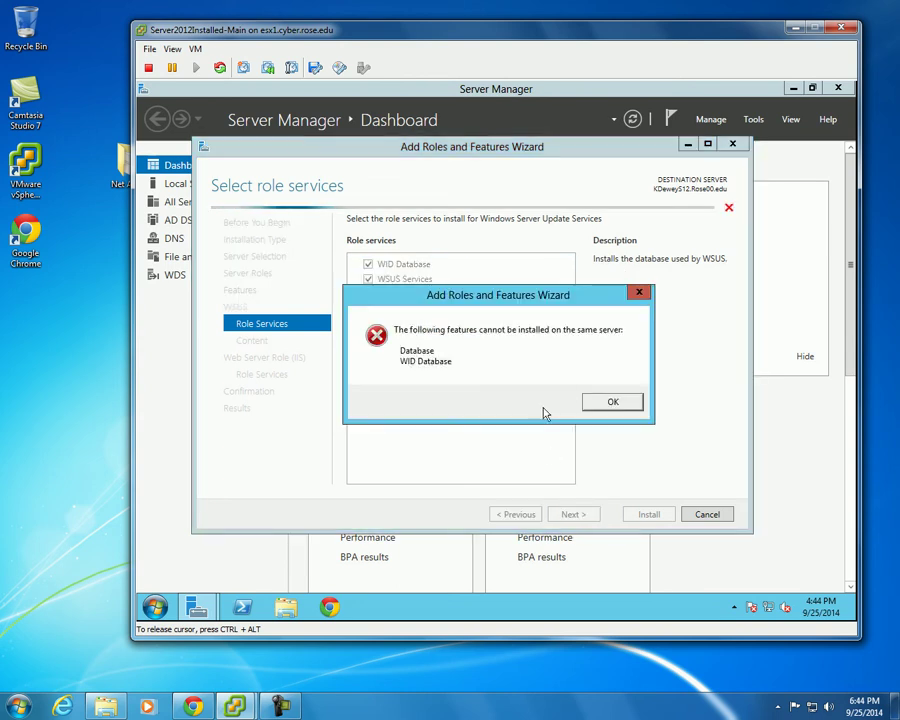
pyautogui.click(622, 400)
pyautogui.click(580, 518)
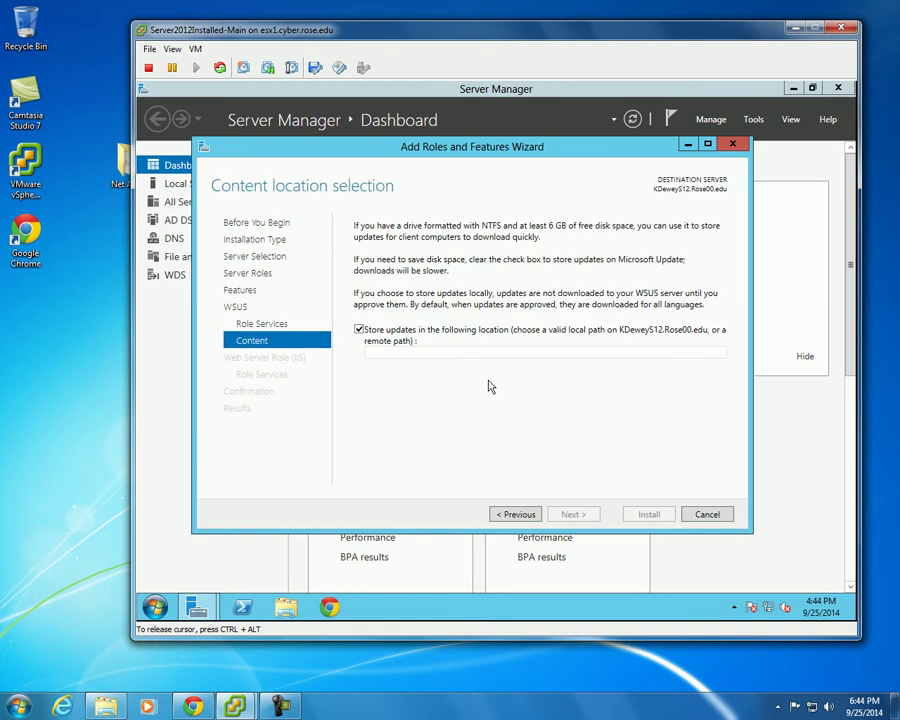
# Set the update storage location to c:\wsus and accept the default Web Server (IIS) role services
pyautogui.click(416, 354)
pyautogui.write('c:\\wsus')
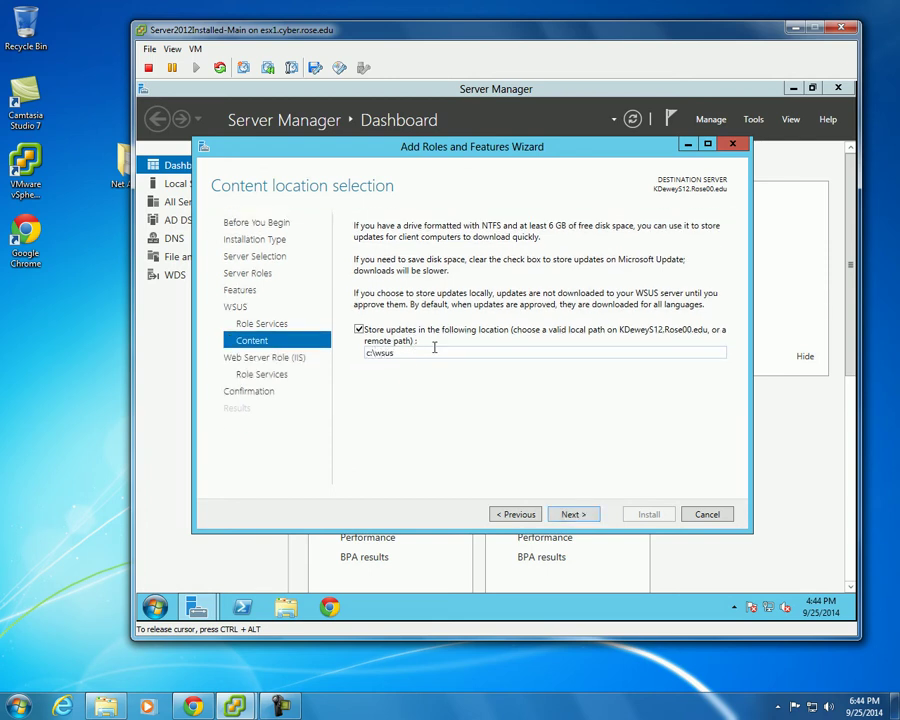
pyautogui.click(586, 517)
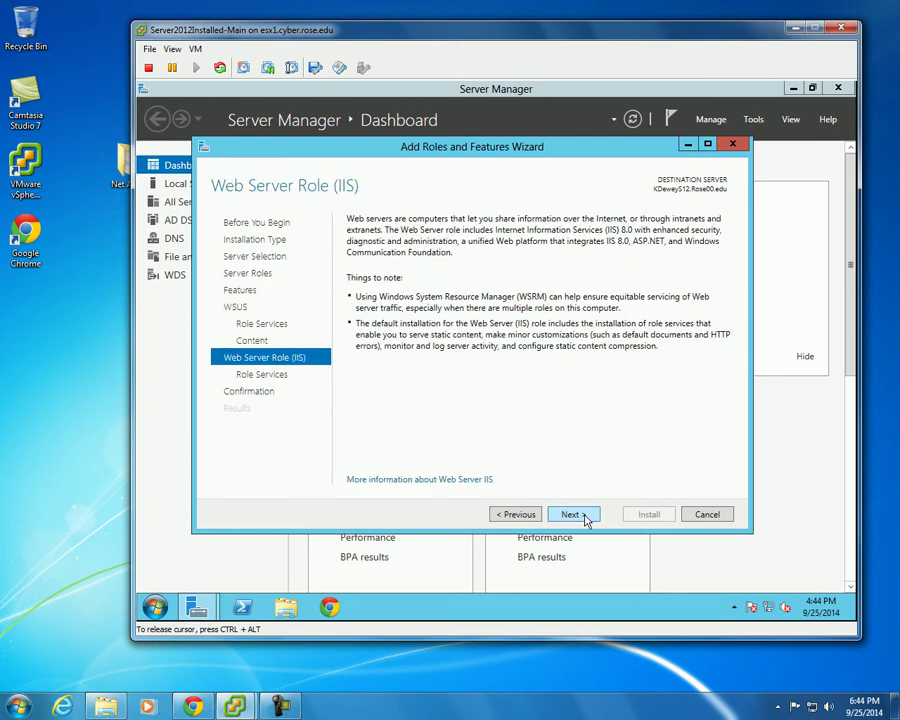
pyautogui.click(586, 517)
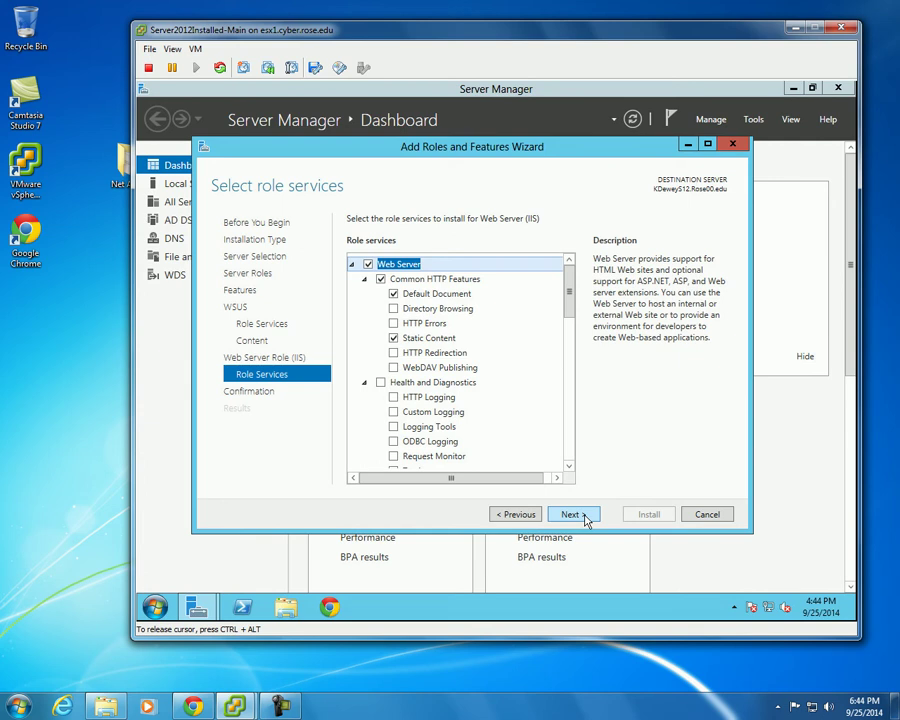
pyautogui.click(586, 517)
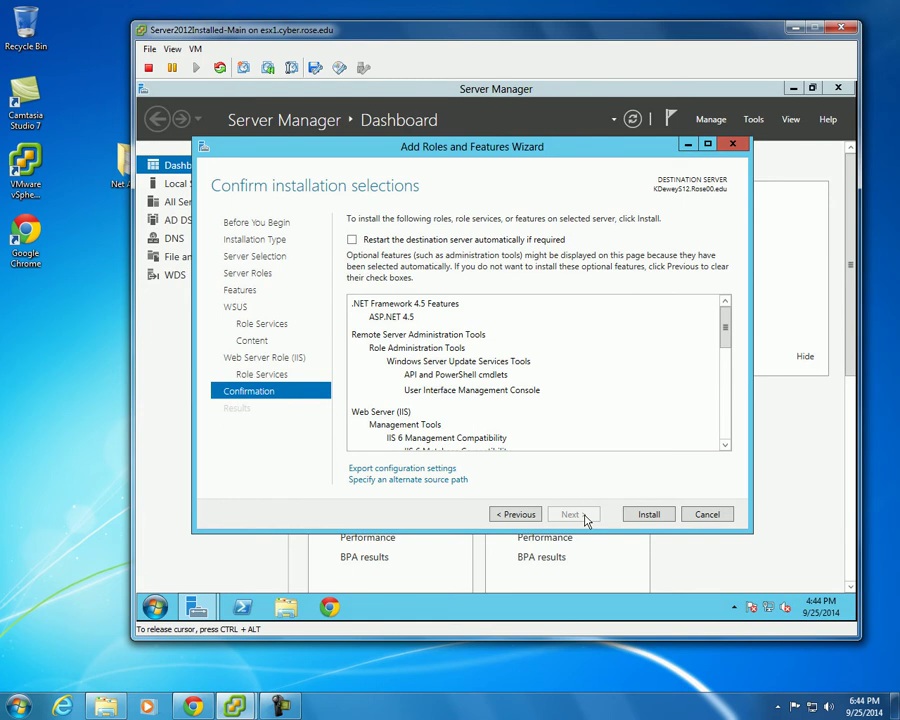
# Allow the destination server to restart automatically if required and start the installation
pyautogui.click(408, 238)
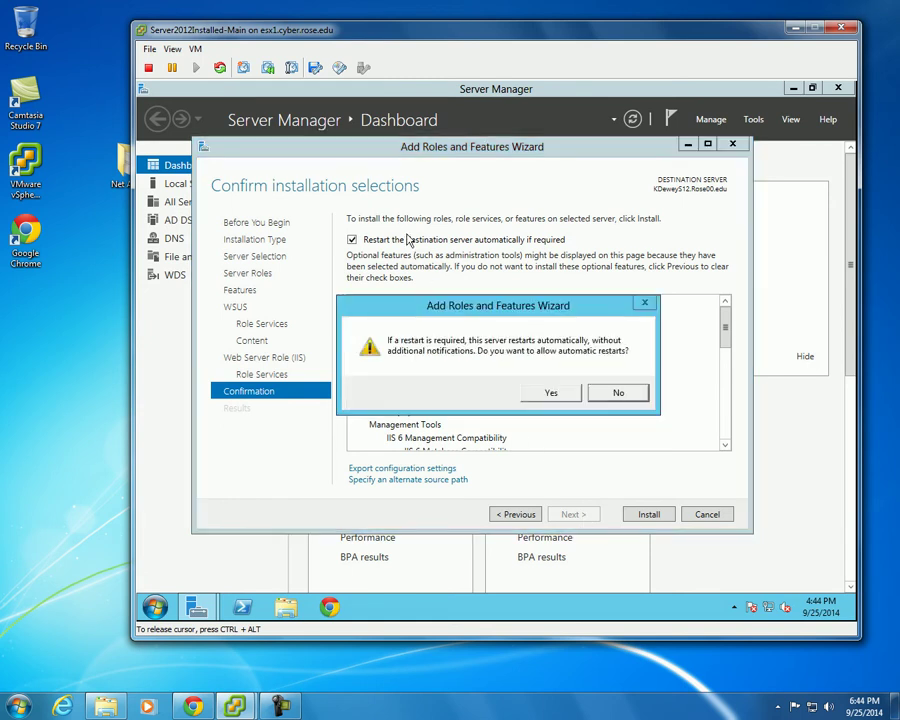
pyautogui.click(566, 398)
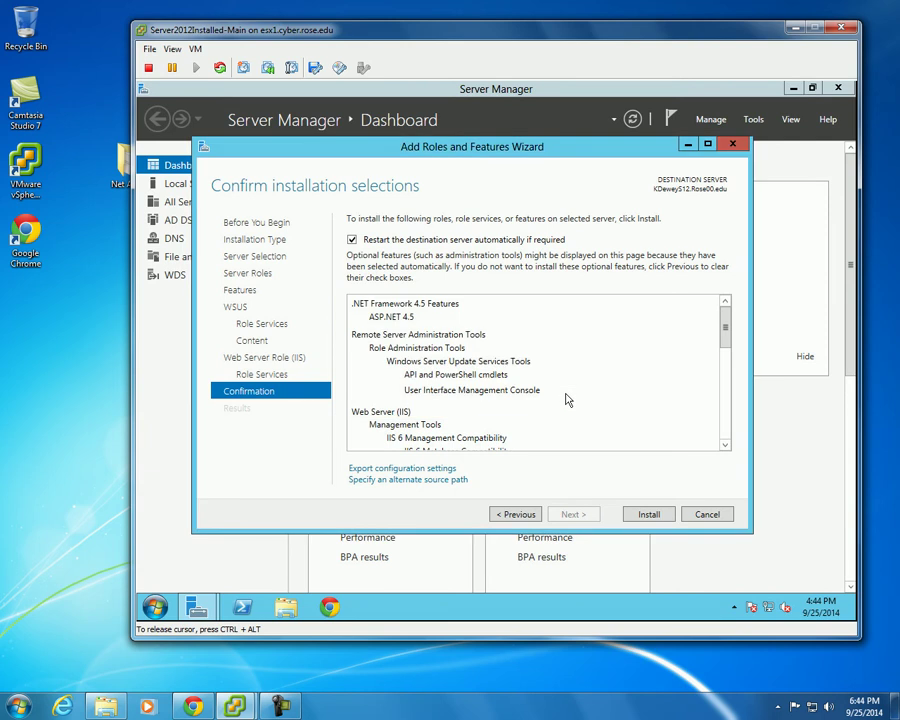
pyautogui.click(652, 515)
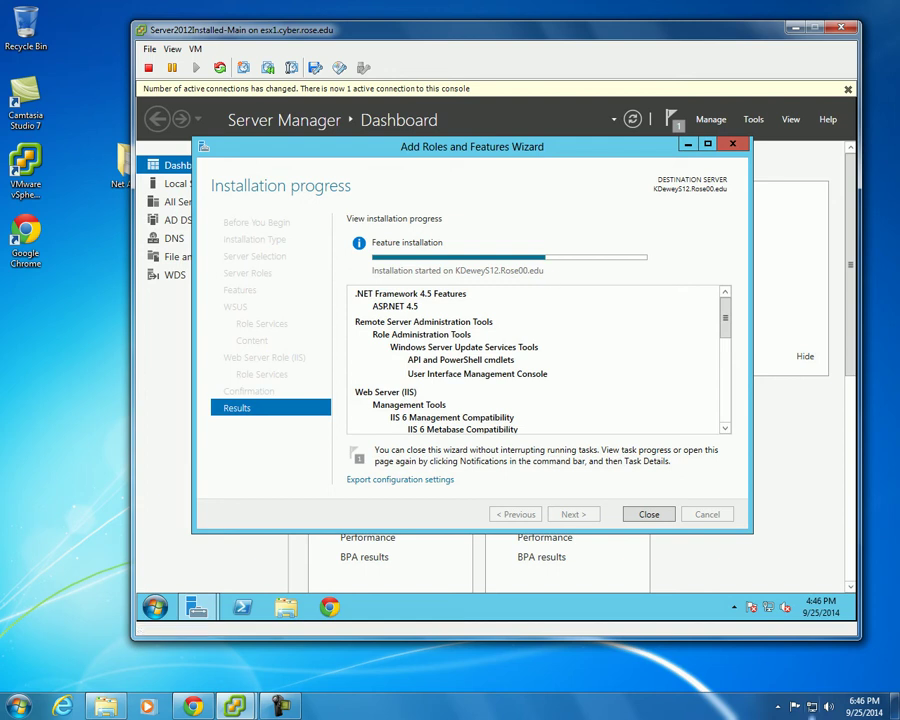
pyautogui.click(281, 706)
pyautogui.click(840, 656)
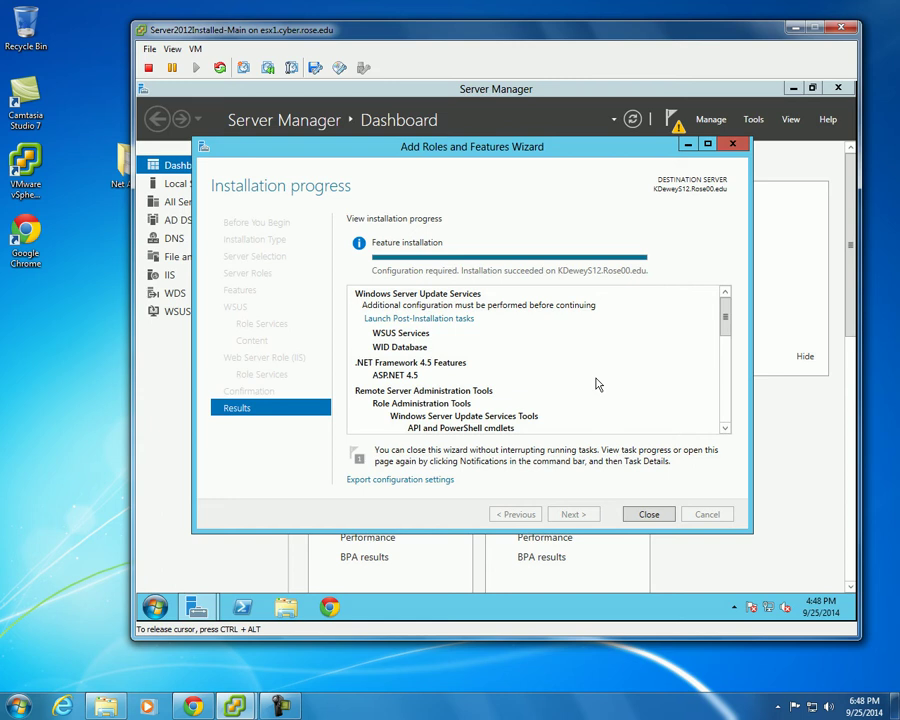
# Close the finished Add Roles and Features Wizard and look over the dashboard's role groups
pyautogui.click(648, 516)
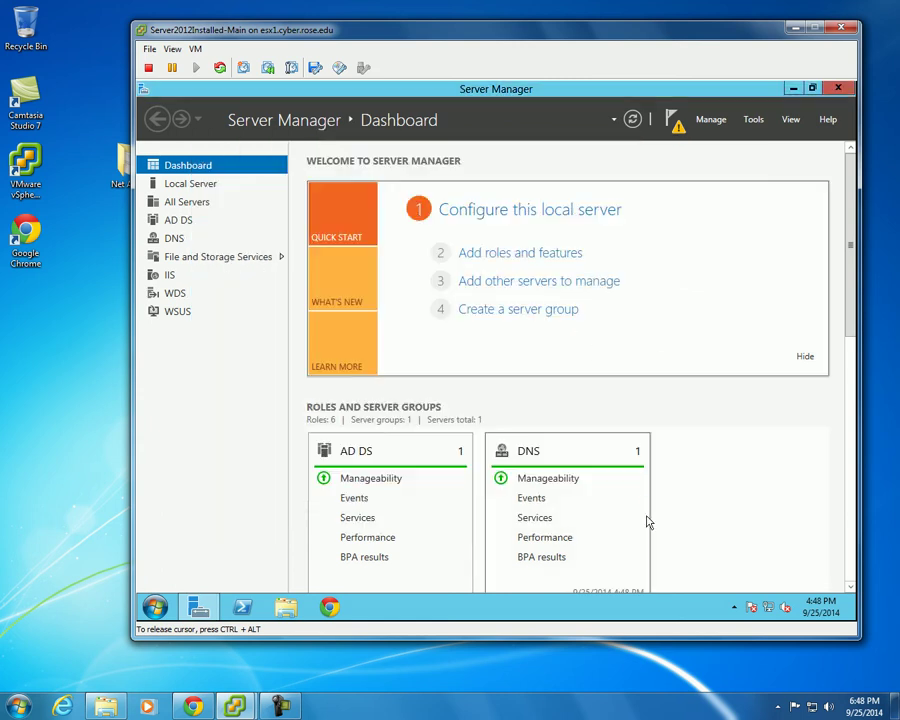
pyautogui.scroll(-5, 695, 453)
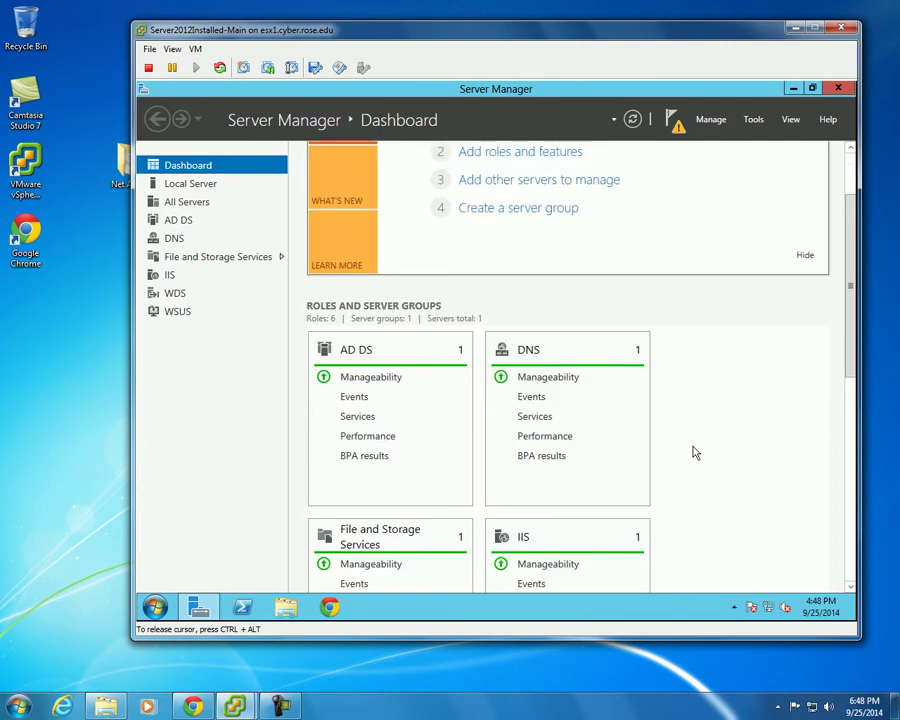
pyautogui.scroll(5, 695, 453)
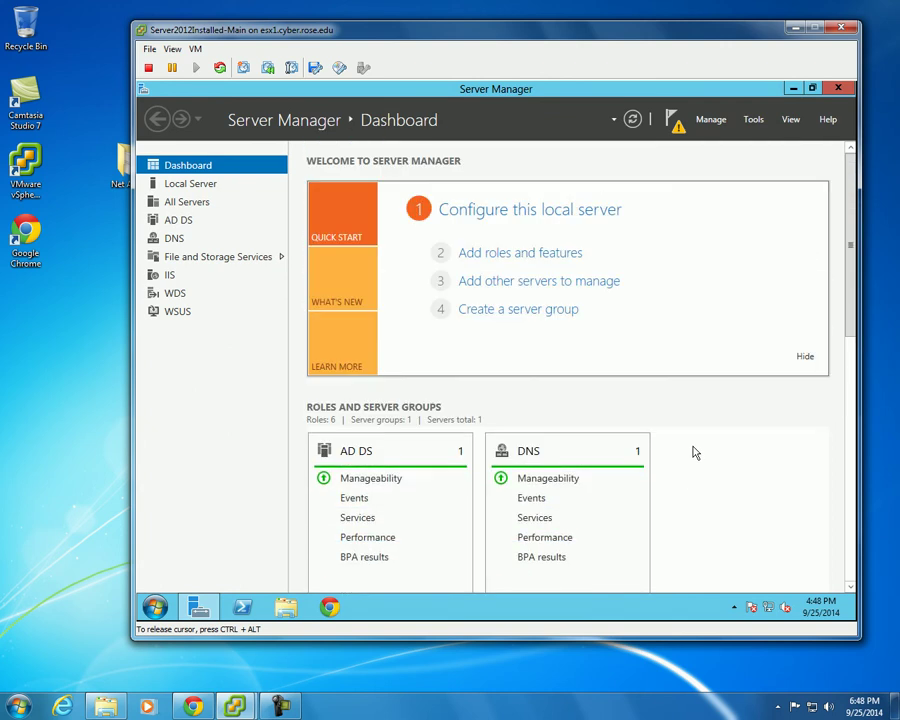
# Launch the Windows Server Update Services management tool and bring up its Complete WSUS Installation dialog
pyautogui.click(790, 120)
pyautogui.click(754, 120)
pyautogui.click(754, 120)
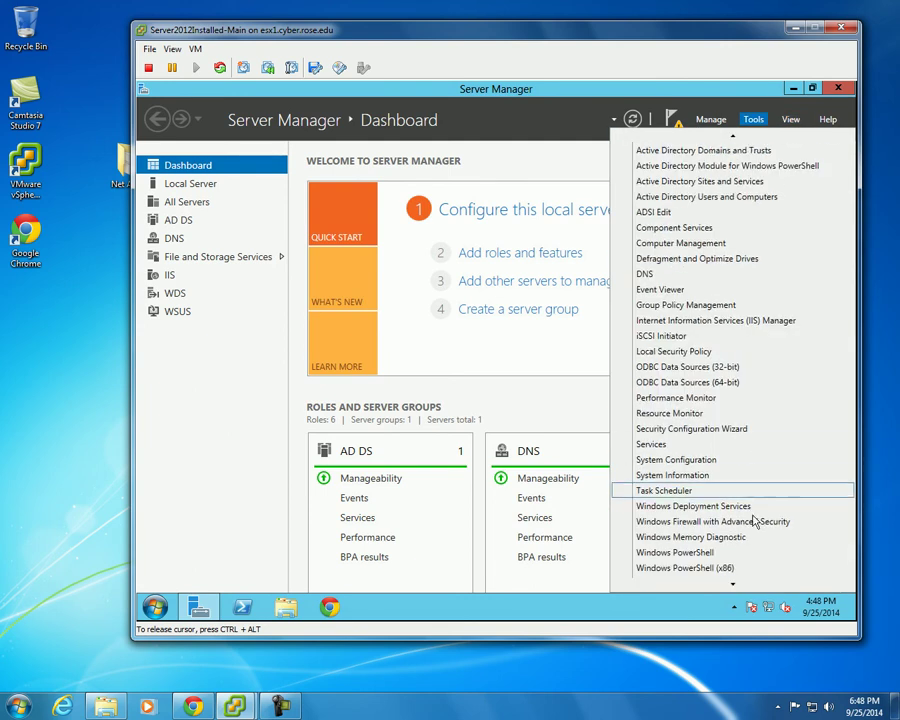
pyautogui.moveTo(714, 586)
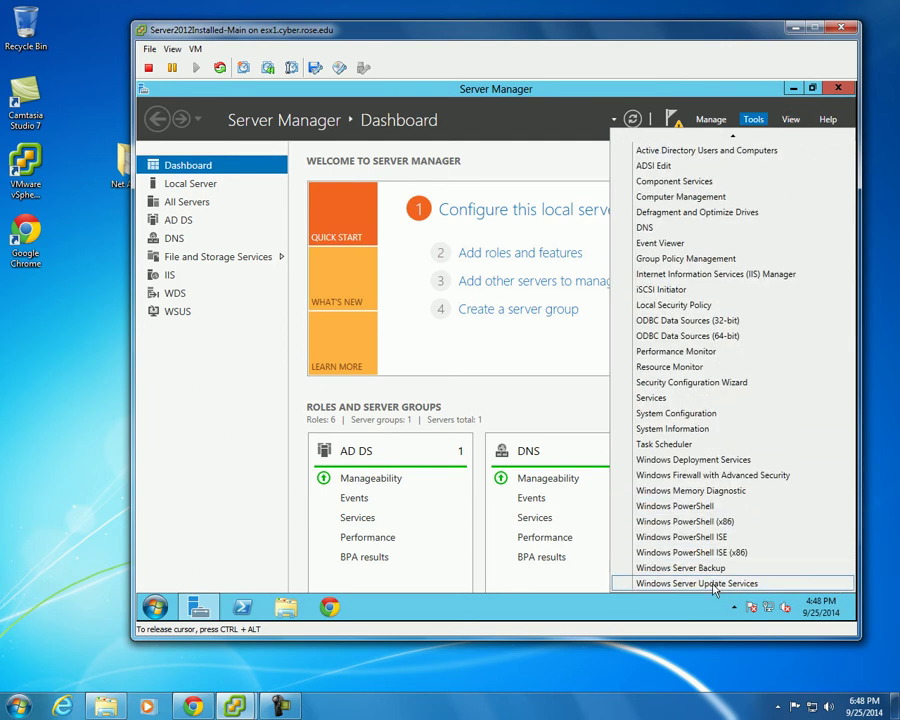
pyautogui.click(712, 584)
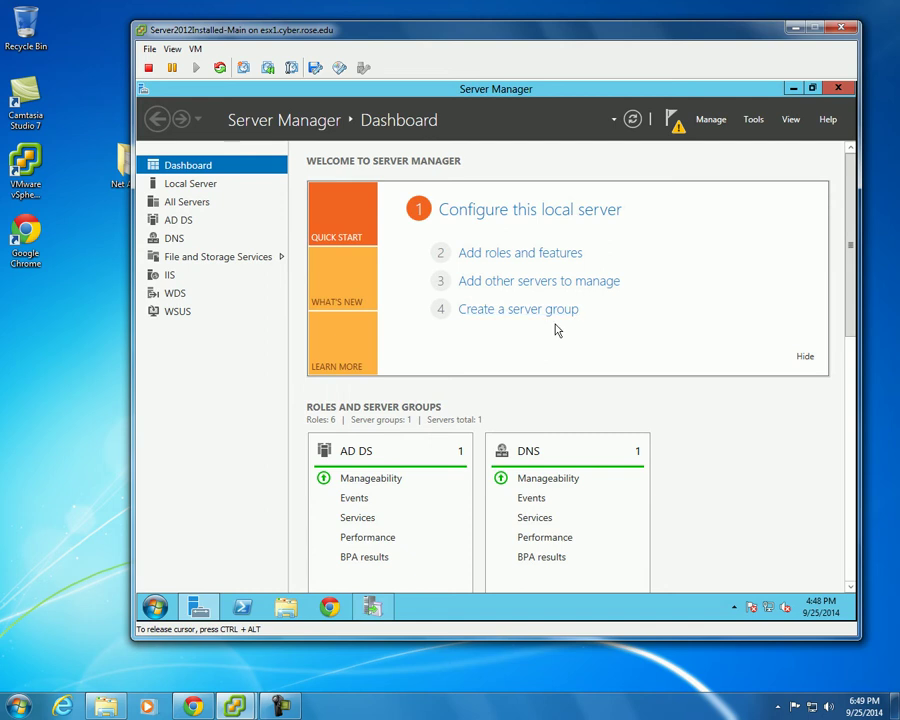
pyautogui.click(380, 612)
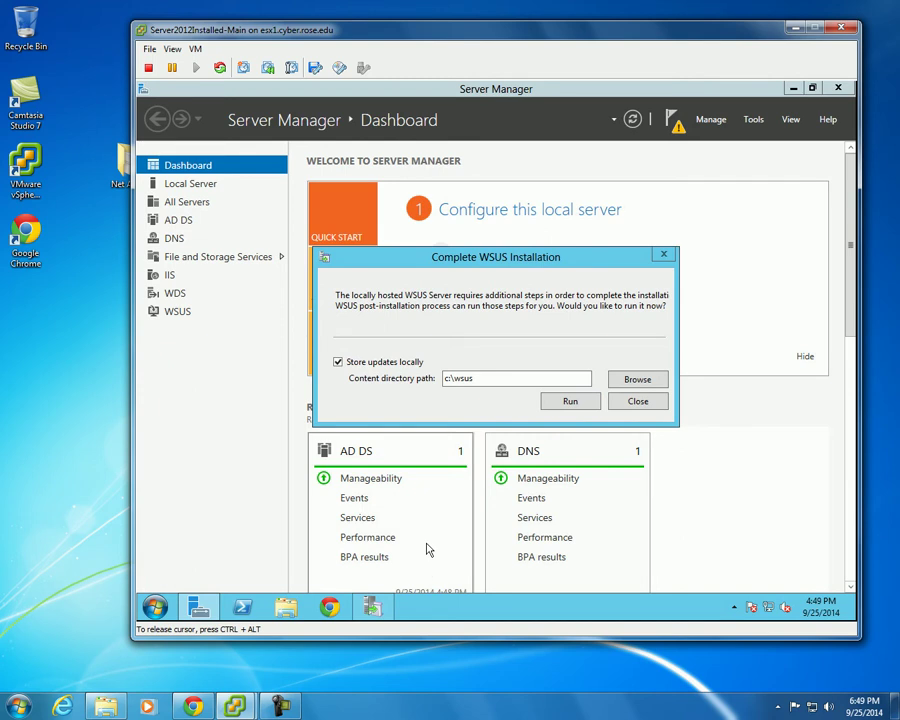
# Run the WSUS post-installation task with updates stored locally in c:\wsus and close its dialog to bring up the configuration wizard
pyautogui.click(570, 402)
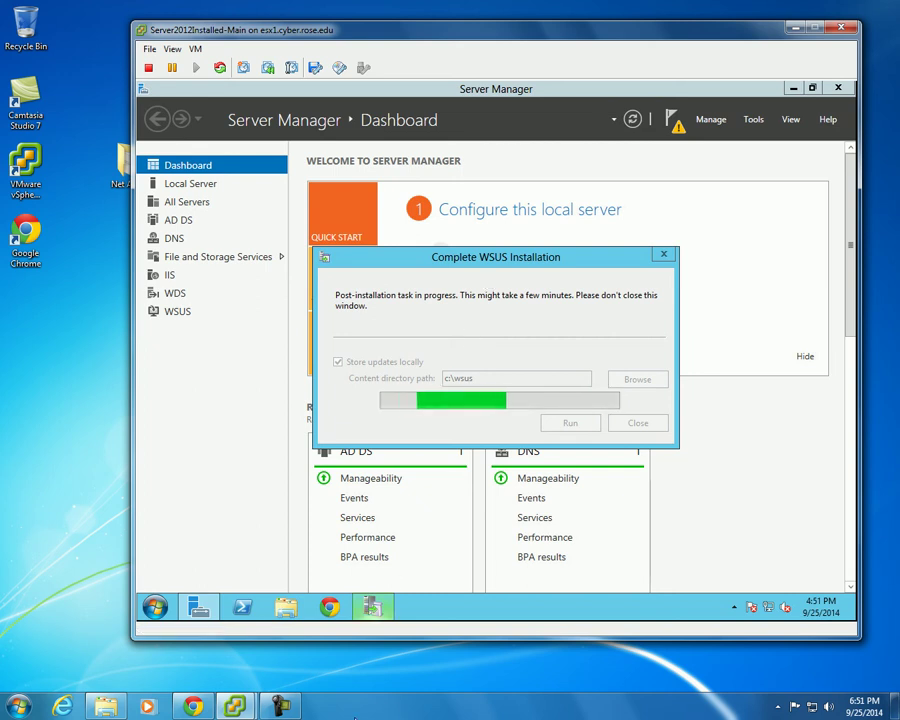
pyautogui.click(283, 707)
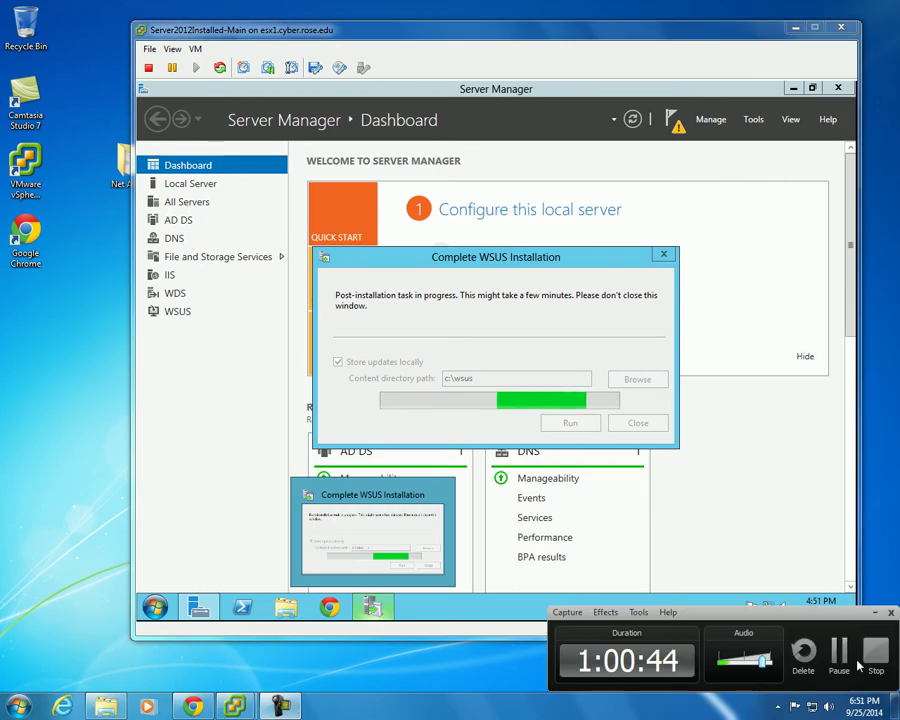
pyautogui.click(840, 656)
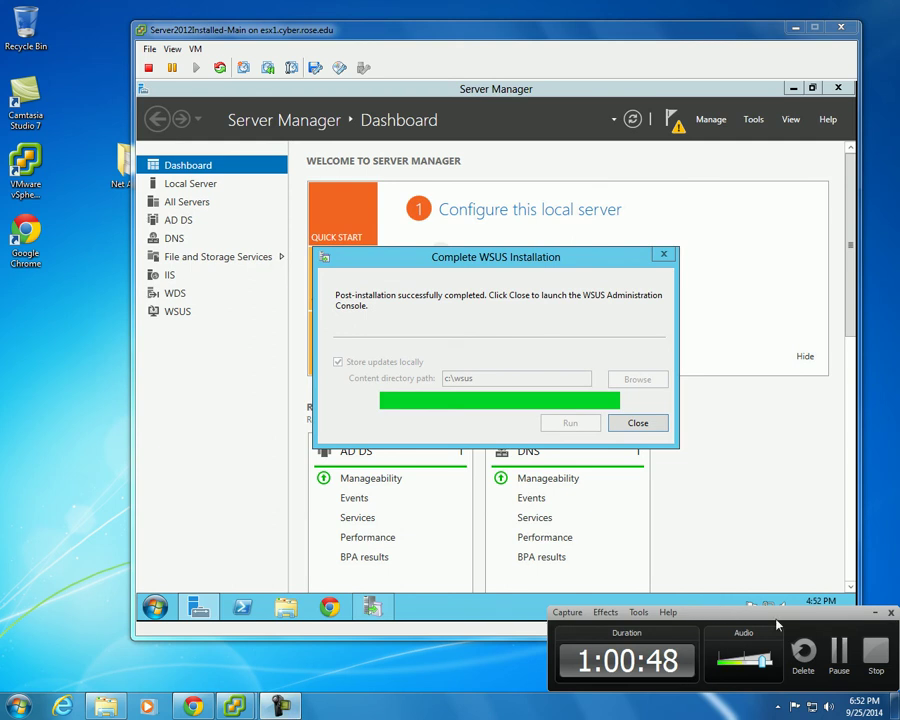
pyautogui.click(879, 617)
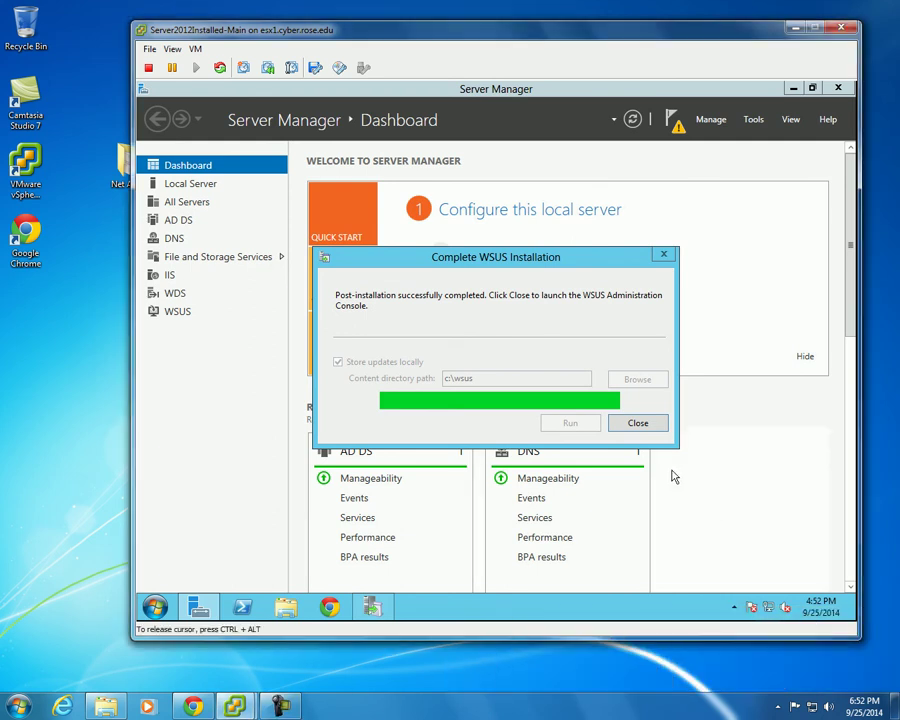
pyautogui.click(634, 422)
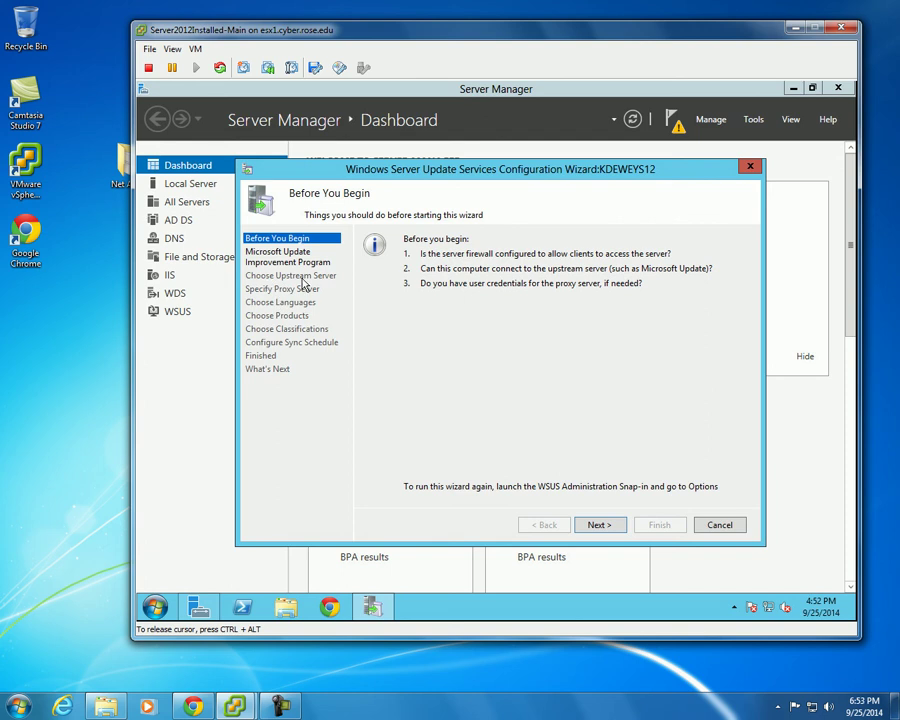
# Keep synchronization from Microsoft Update without a proxy server in the WSUS configuration wizard and start connecting to the upstream server
pyautogui.click(599, 525)
pyautogui.click(600, 526)
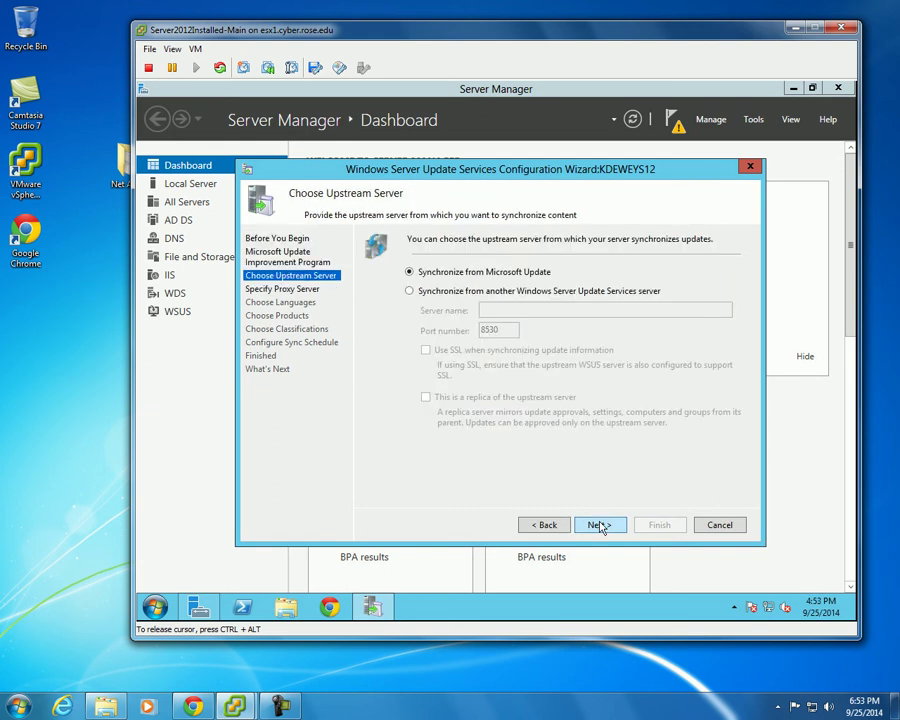
pyautogui.click(600, 526)
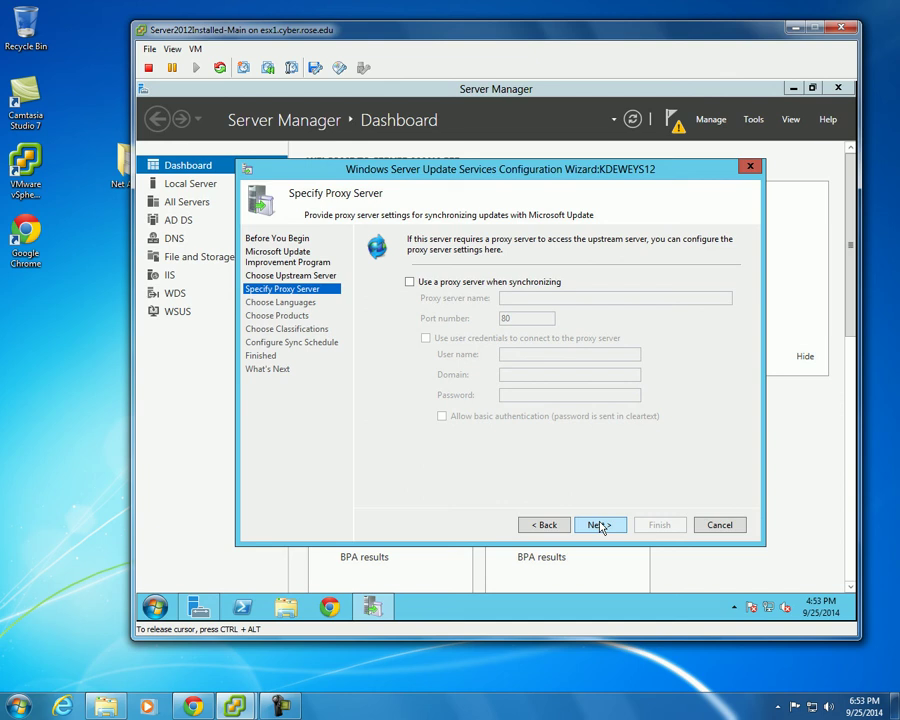
pyautogui.click(600, 526)
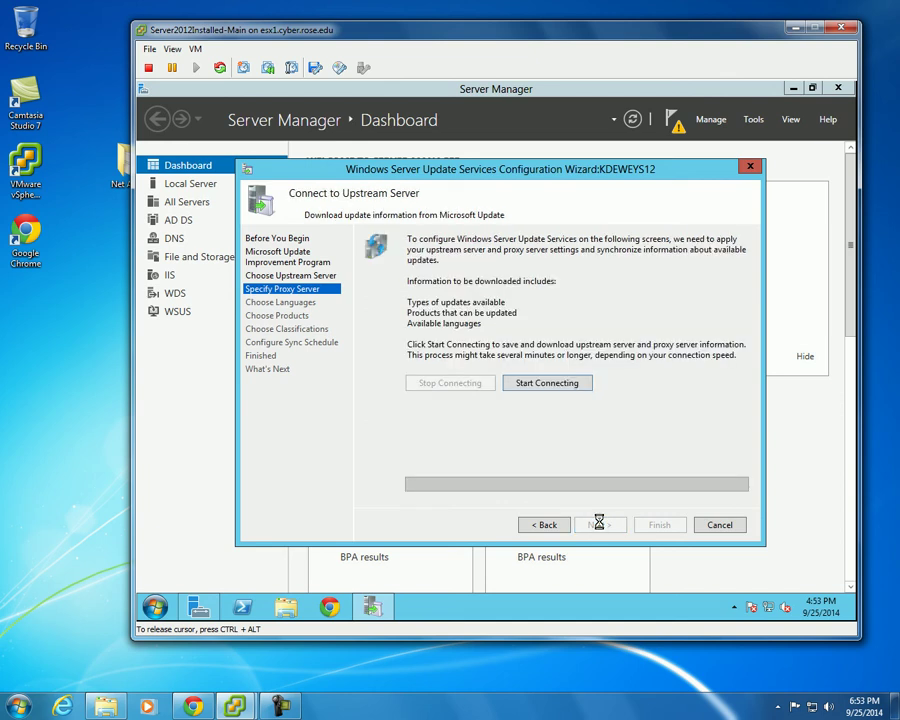
pyautogui.click(577, 384)
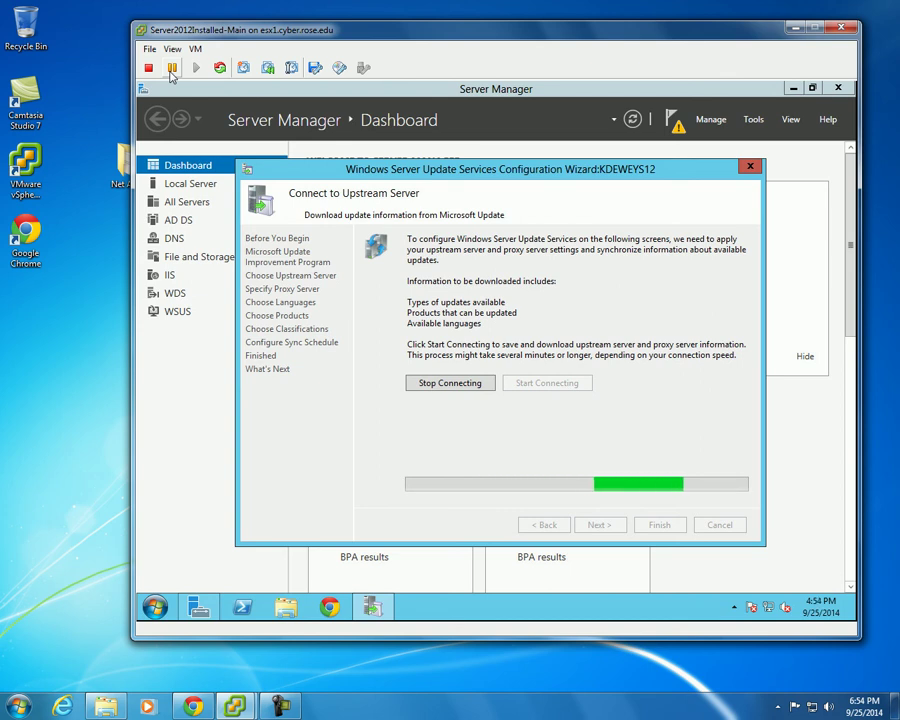
# Close the virtual machine's console and reopen the Server2012Installed-Main console from the vSphere Client inventory to check the upstream connection
pyautogui.click(843, 31)
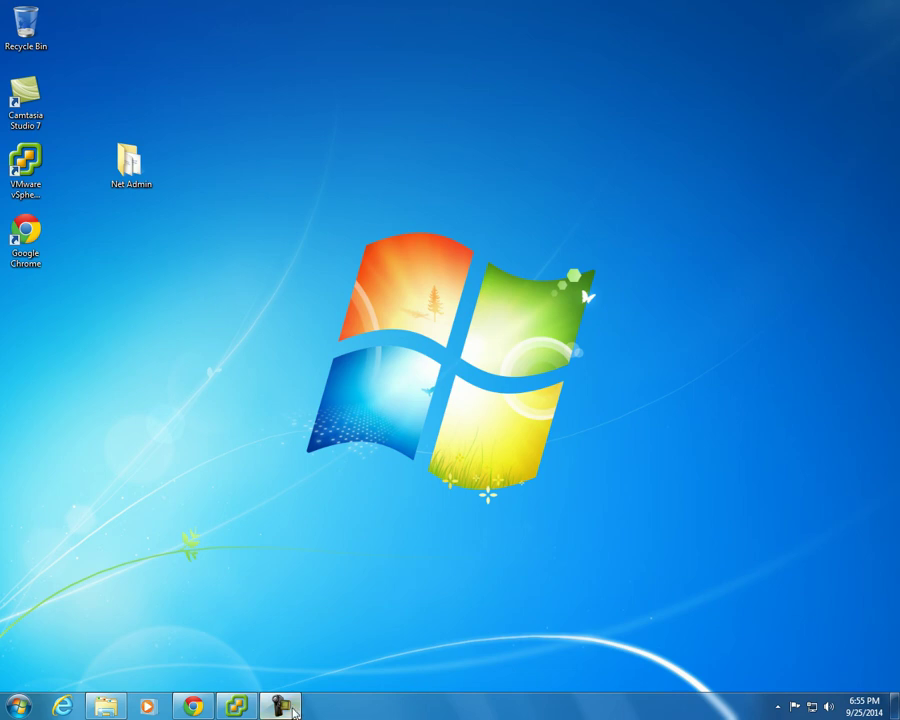
pyautogui.moveTo(275, 710)
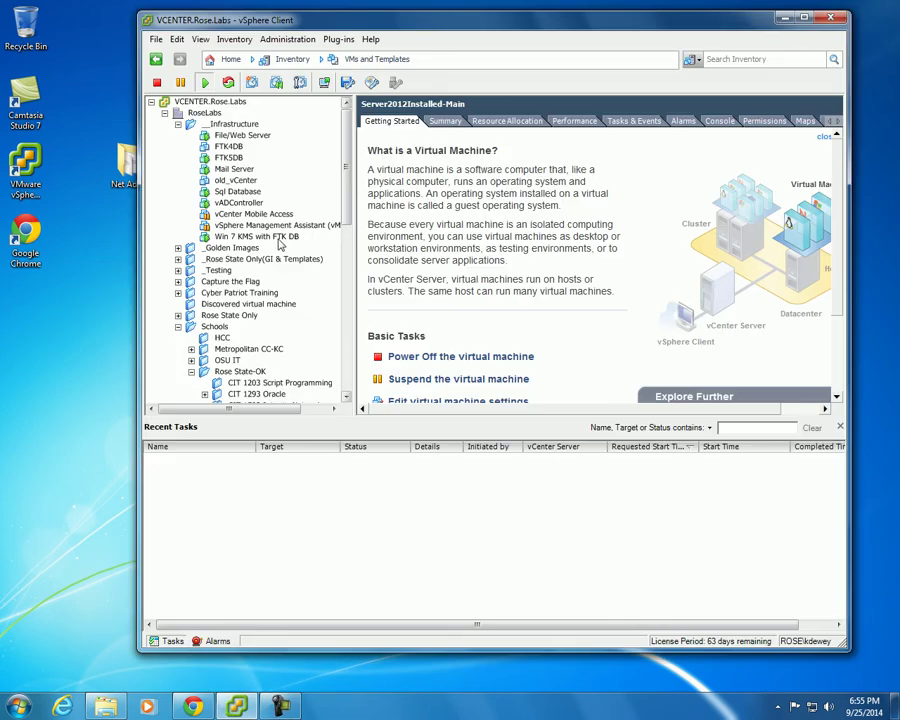
pyautogui.scroll(-6, 300, 283)
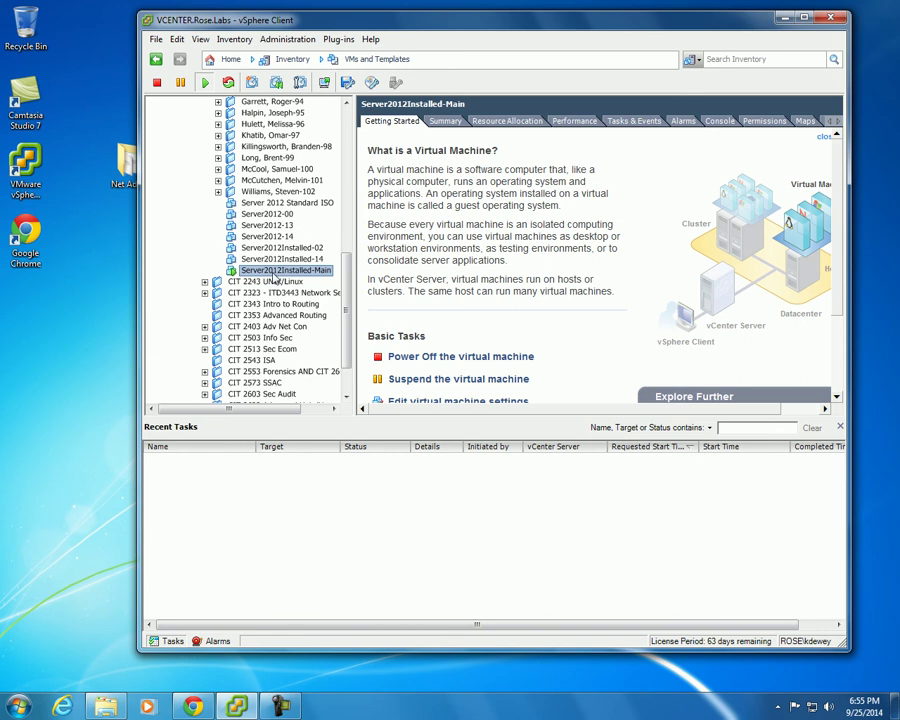
pyautogui.rightClick(279, 273)
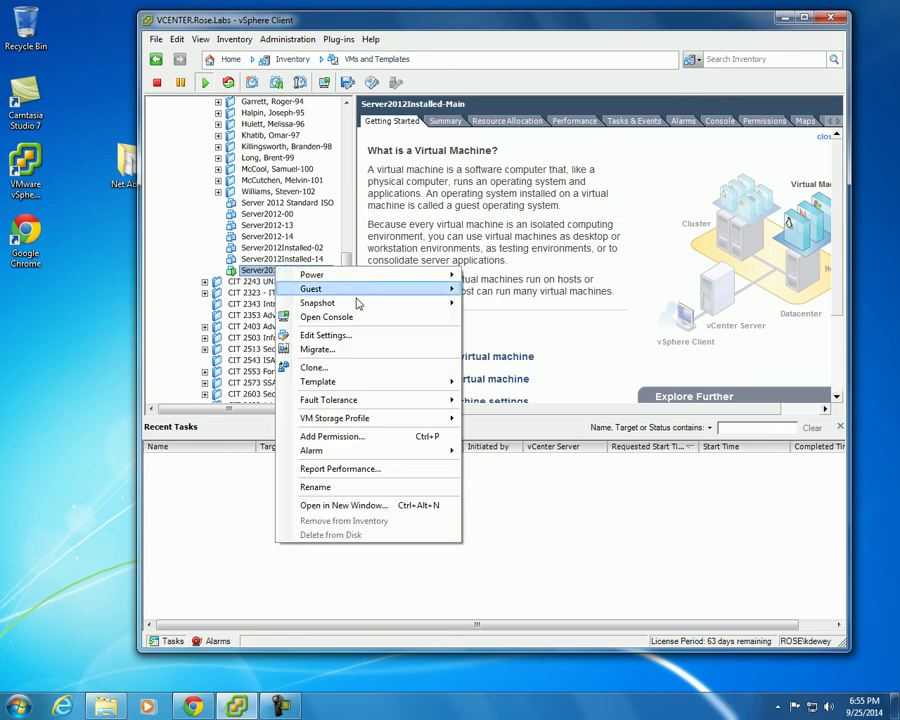
pyautogui.click(359, 316)
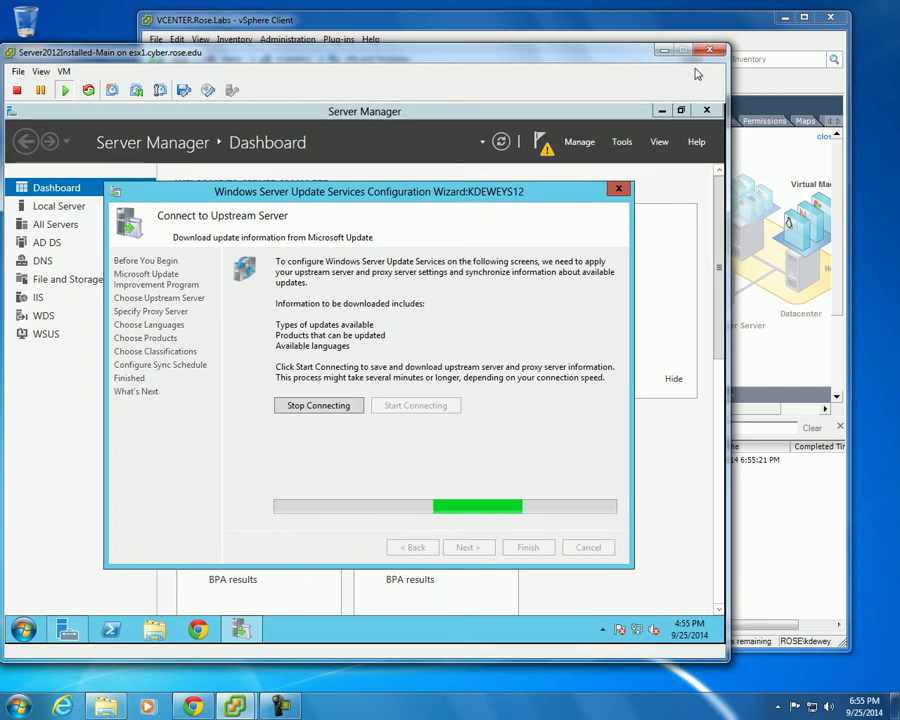
# Close the reopened Server2012Installed-Main console and open it once more to check the wizard's connection progress
pyautogui.click(709, 52)
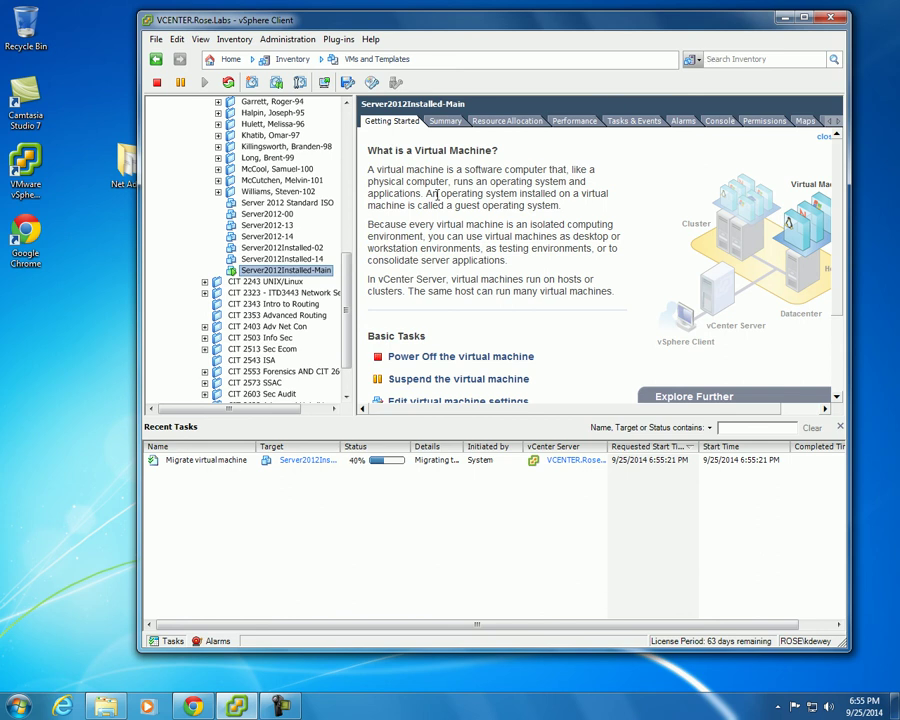
pyautogui.rightClick(305, 275)
pyautogui.click(358, 320)
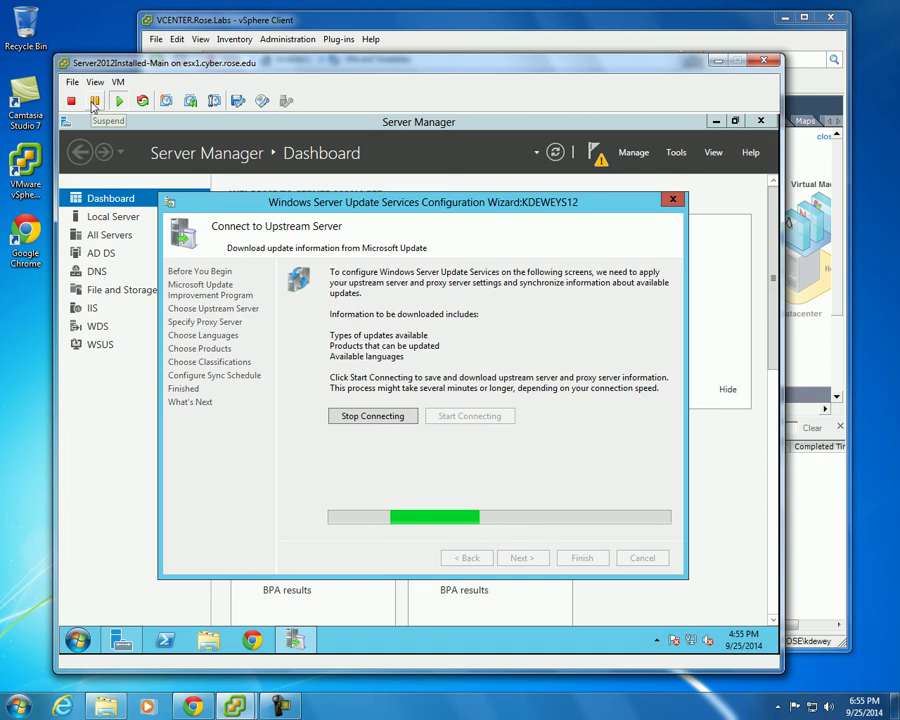
# Close the Server2012Installed-Main console and the vSphere Client while leaving the virtual machine running
pyautogui.click(766, 63)
pyautogui.click(830, 17)
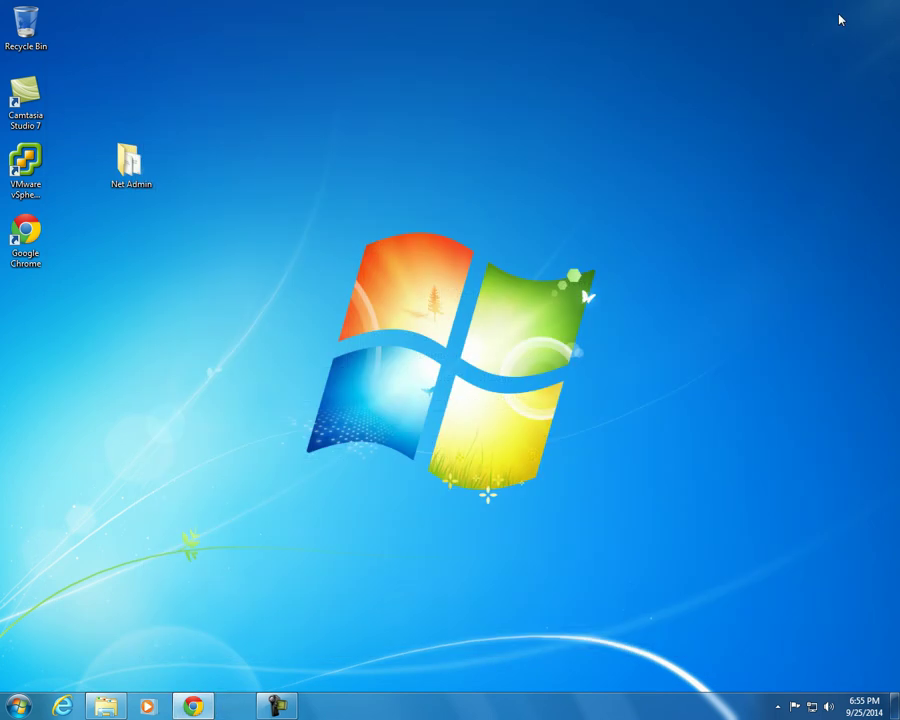
pyautogui.click(238, 707)
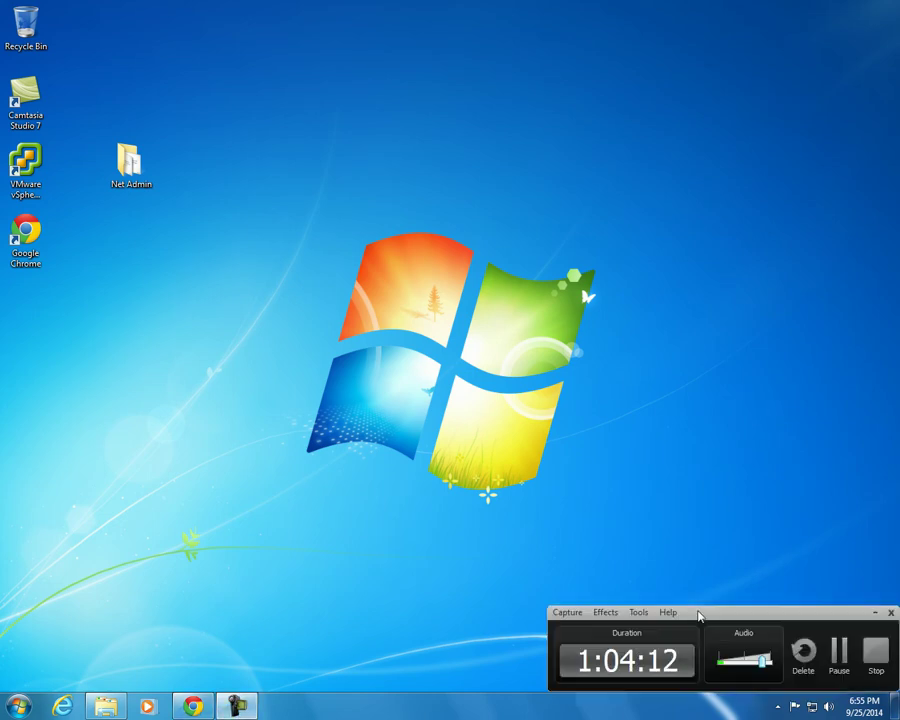